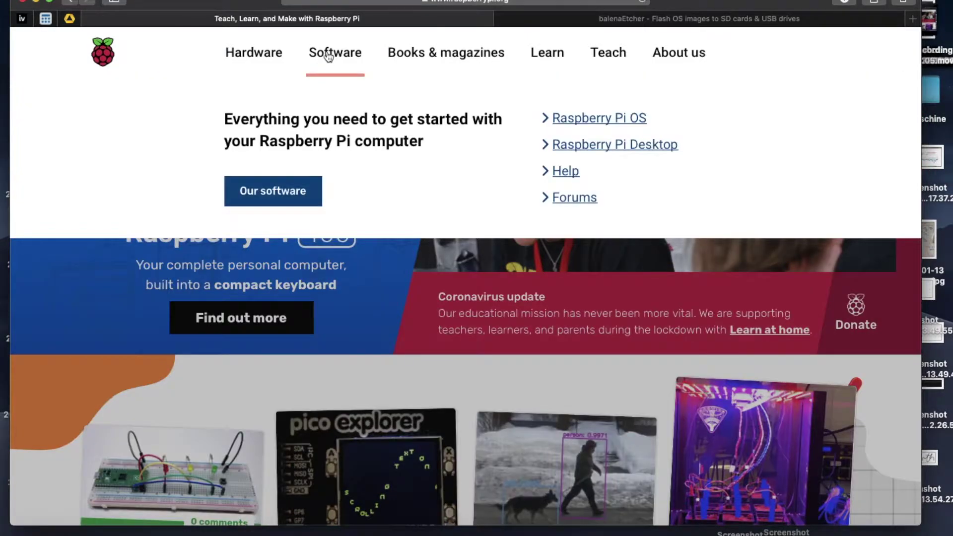
click(328, 53)
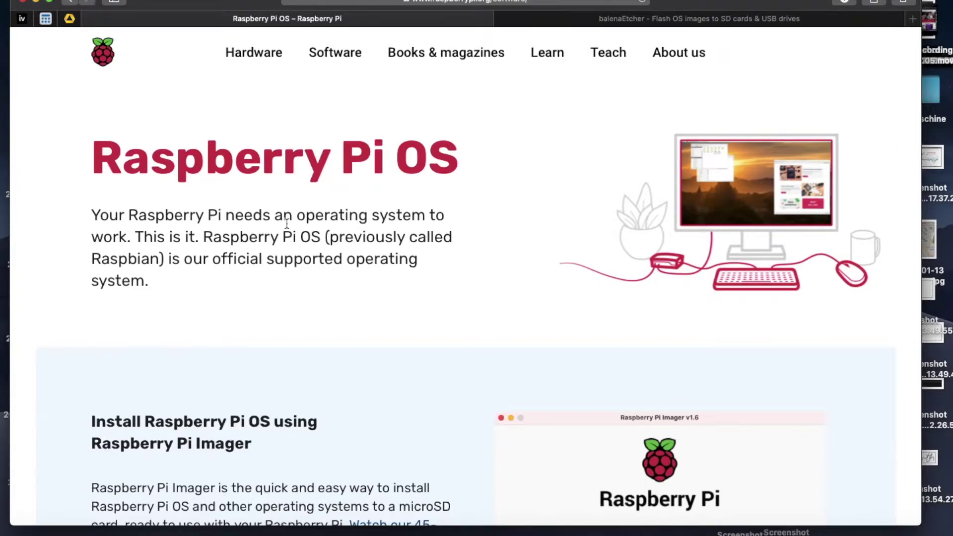
drag(328, 238, 155, 260)
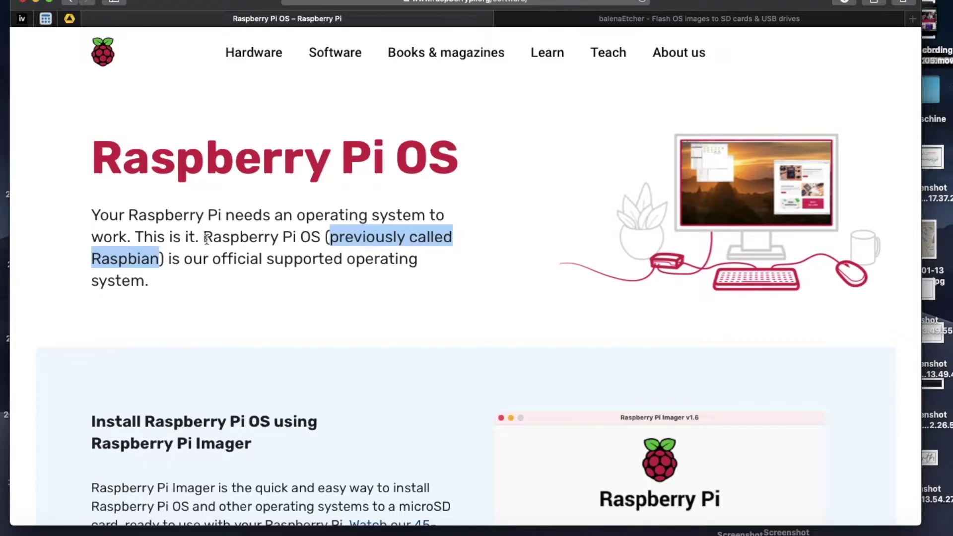
drag(203, 237, 316, 239)
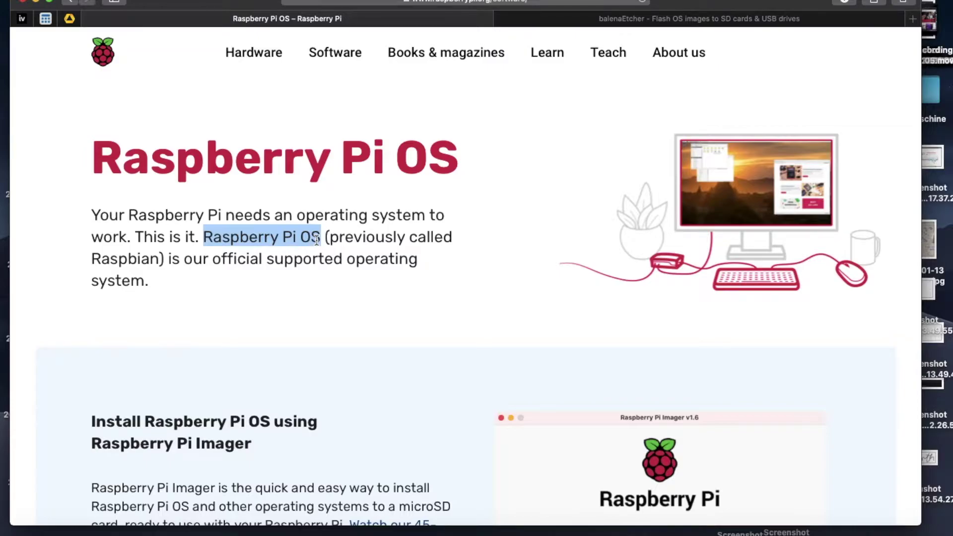
Scroll past the Imager section and open the 'See all download options' page.
click(389, 373)
scroll(389, 373, down, 10)
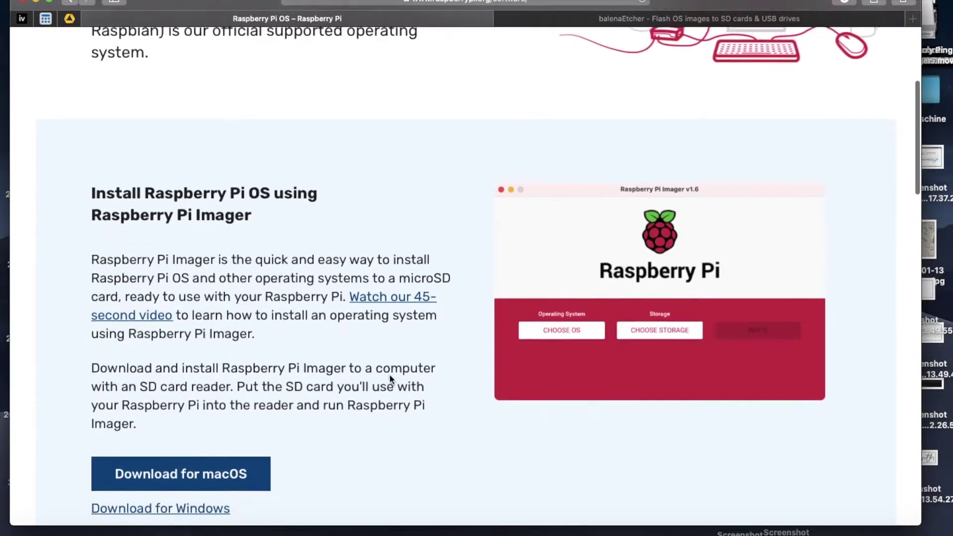
scroll(389, 379, down, 2)
scroll(389, 380, down, 2)
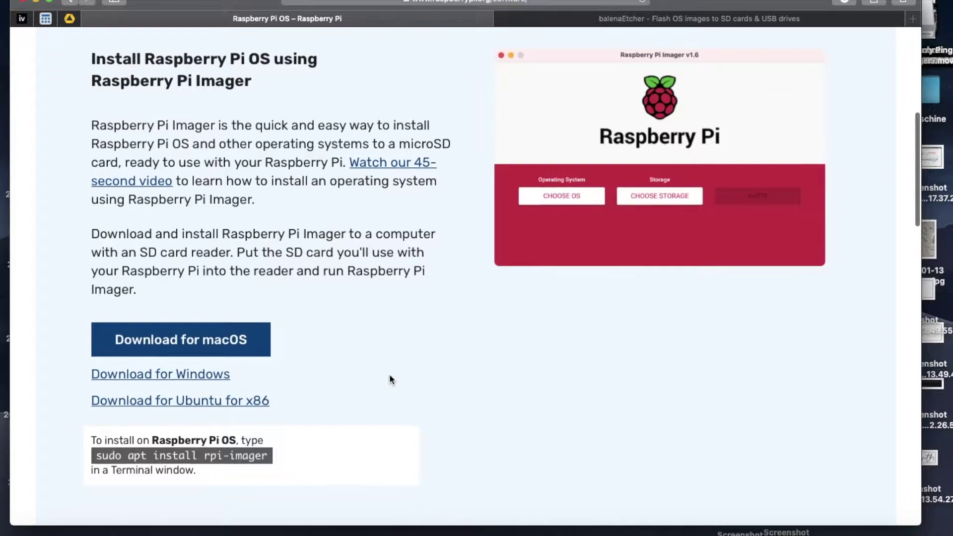
scroll(389, 380, down, 10)
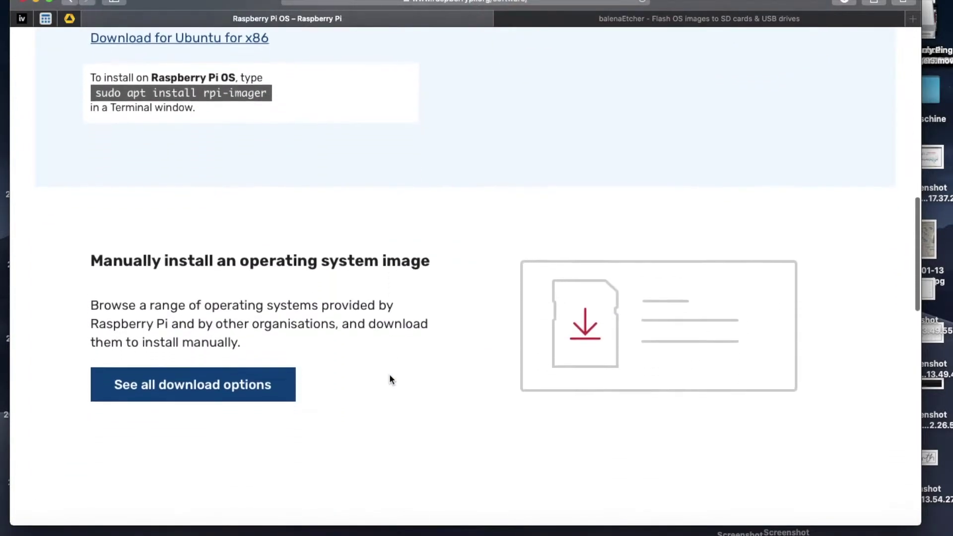
scroll(389, 380, down, 2)
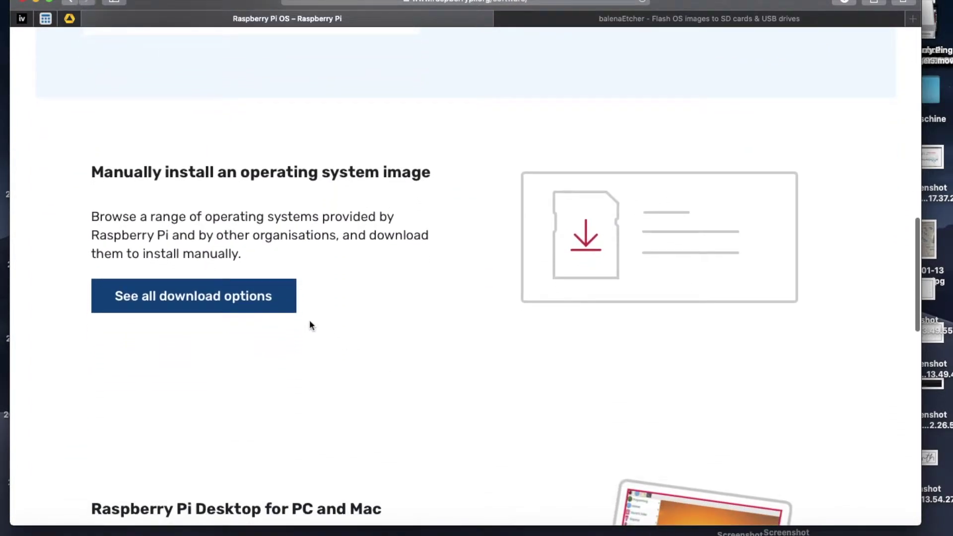
scroll(319, 323, down, 3)
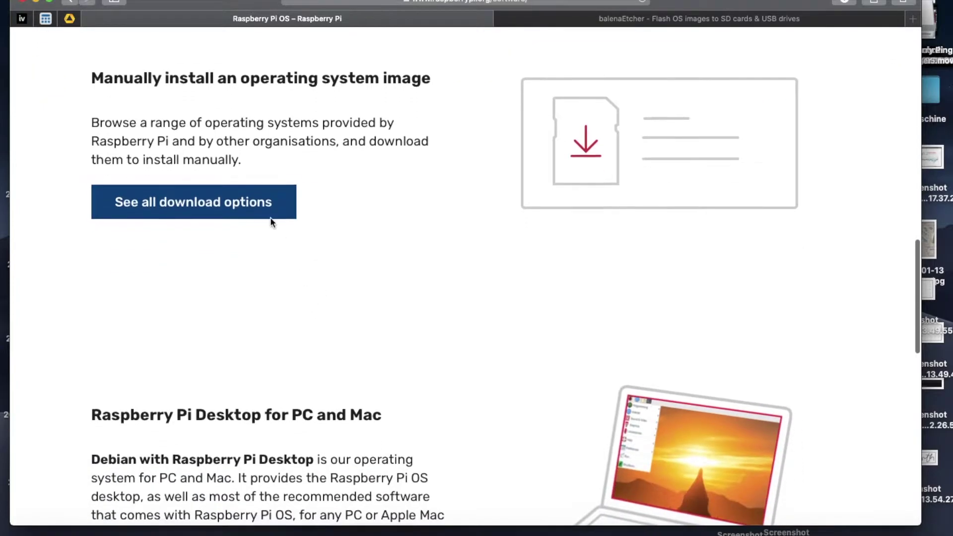
click(257, 203)
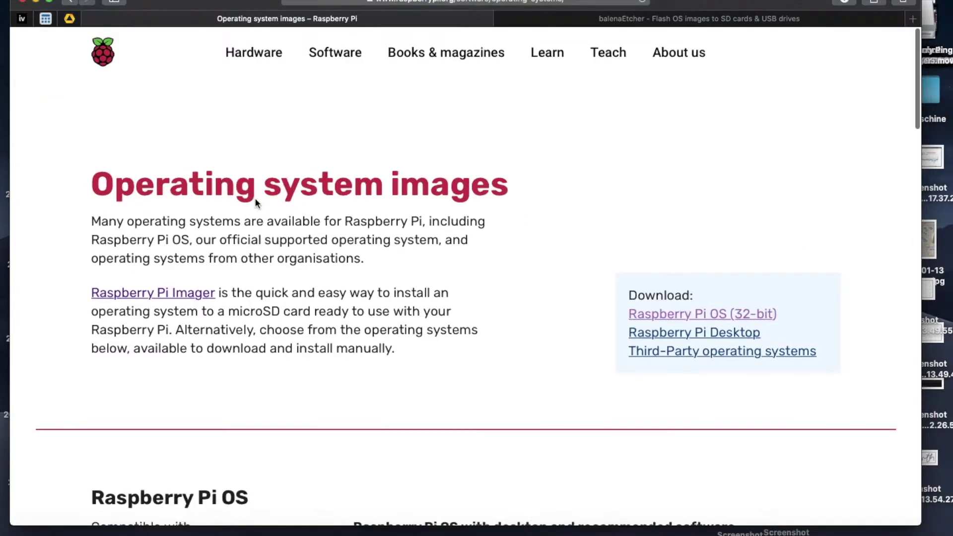
Download Raspberry Pi OS with desktop and recommended software (2021-03-04 full zip, 3.01 GB).
scroll(362, 347, down, 4)
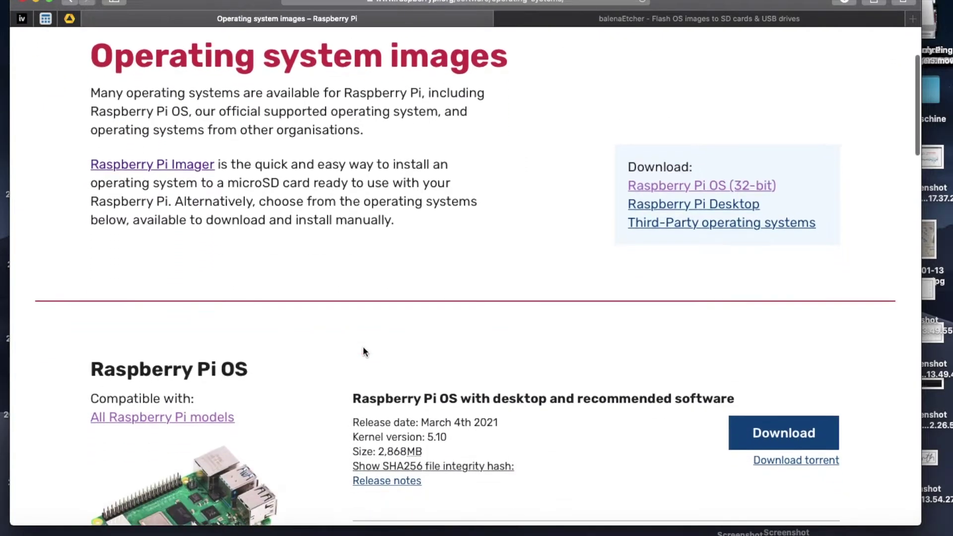
scroll(366, 347, down, 5)
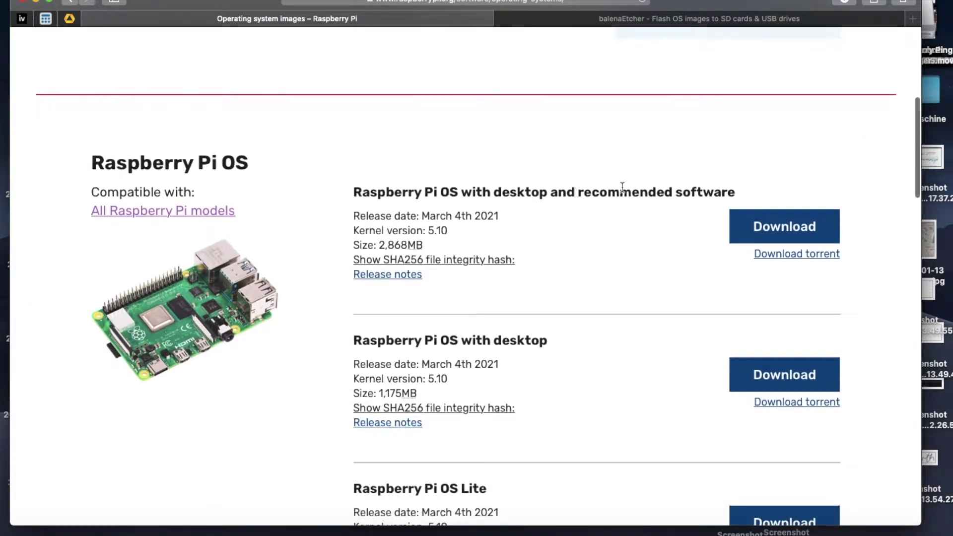
scroll(648, 216, down, 1)
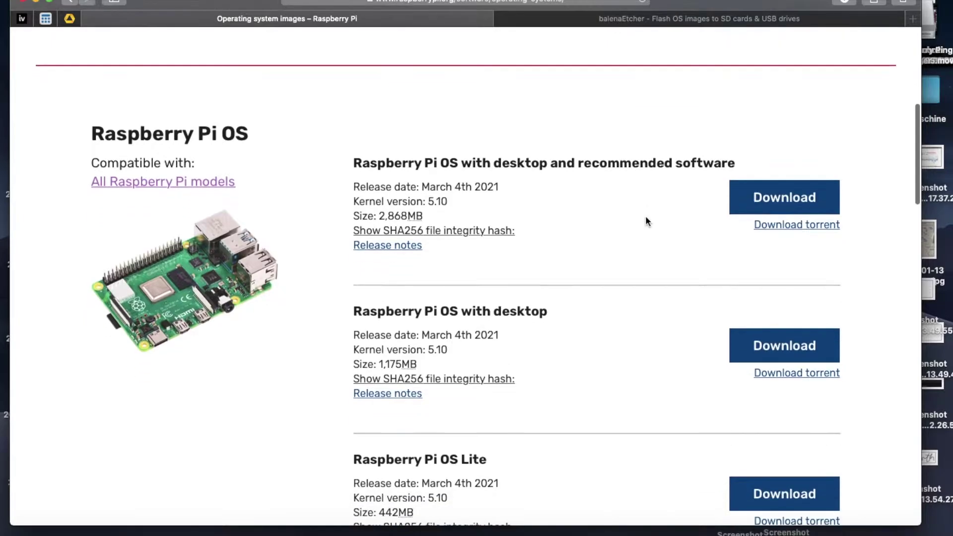
scroll(543, 330, down, 3)
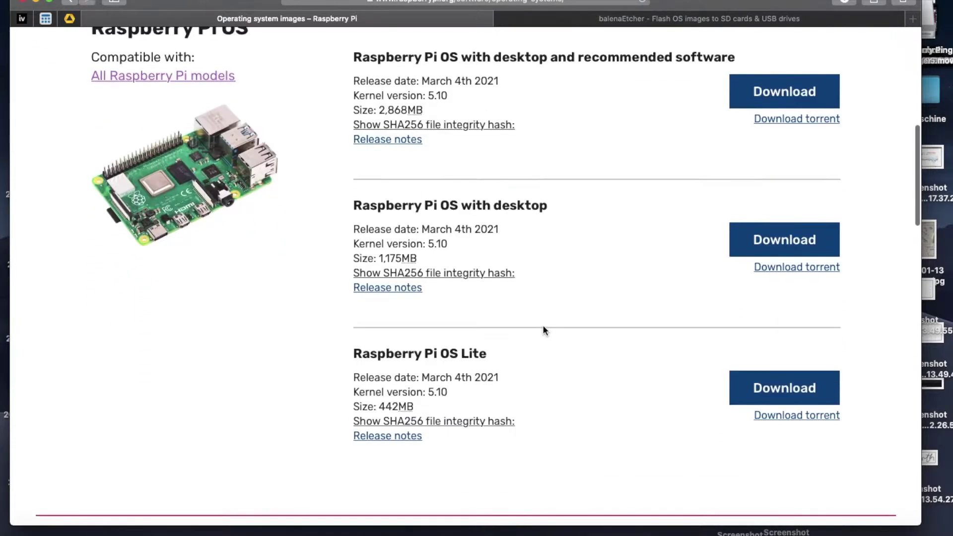
scroll(476, 370, down, 2)
scroll(477, 370, up, 5)
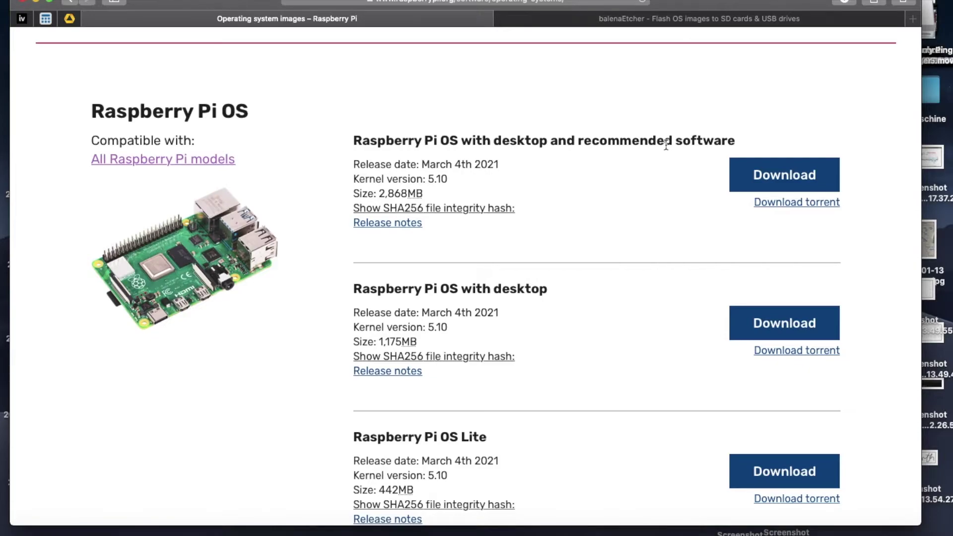
click(758, 176)
Check the download progress in Safari's Downloads list, then return to the top of the page.
click(840, 3)
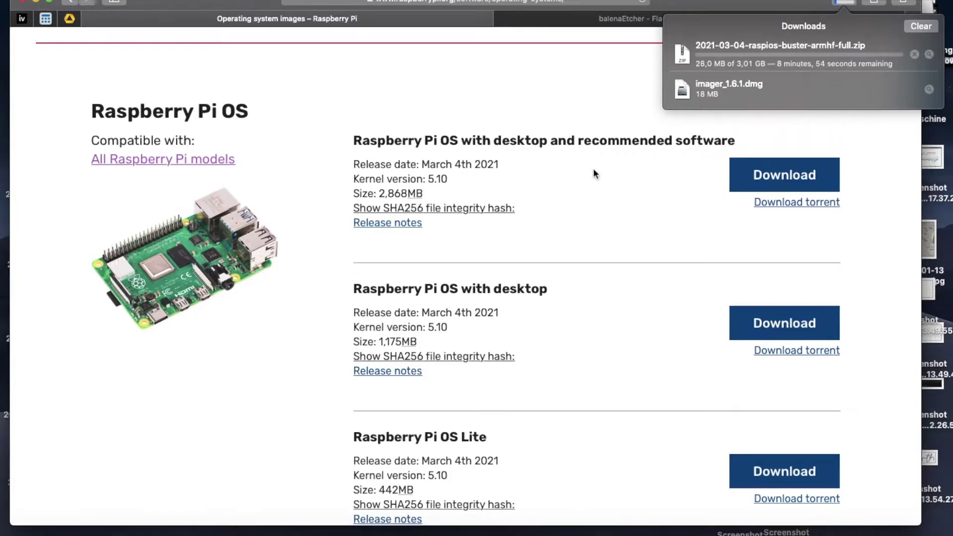
click(609, 208)
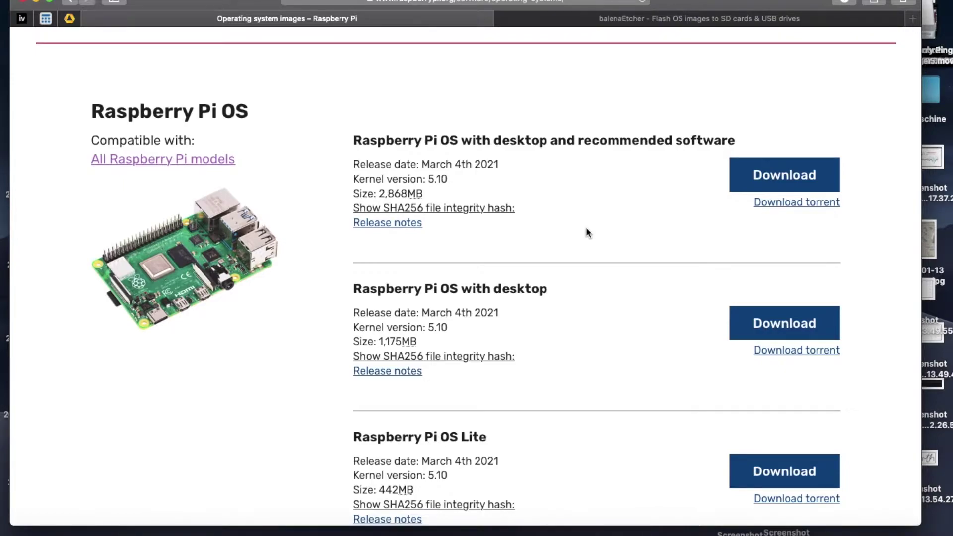
scroll(586, 231, up, 10)
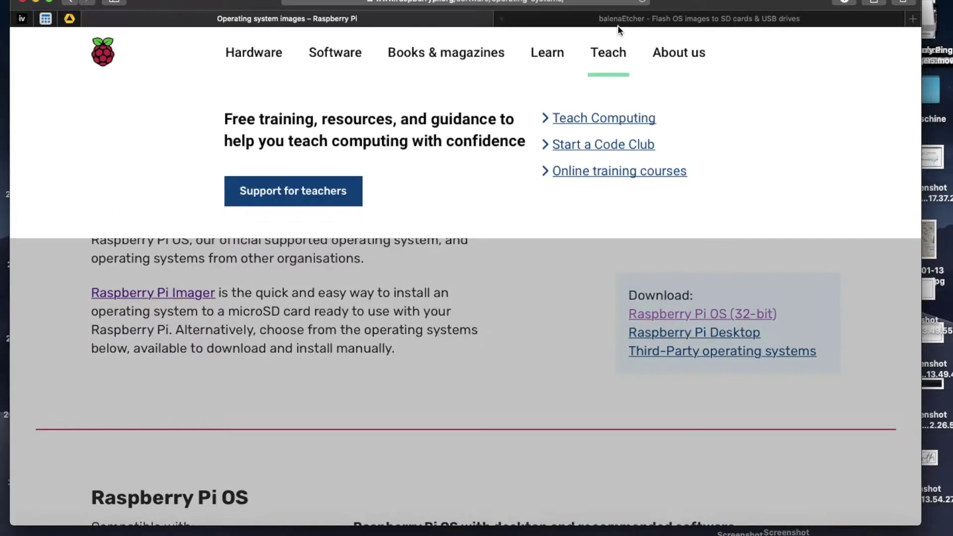
Look at the balenaEtcher 1.5.116 macOS download page, then show raspberrypi.org's Software links.
click(619, 20)
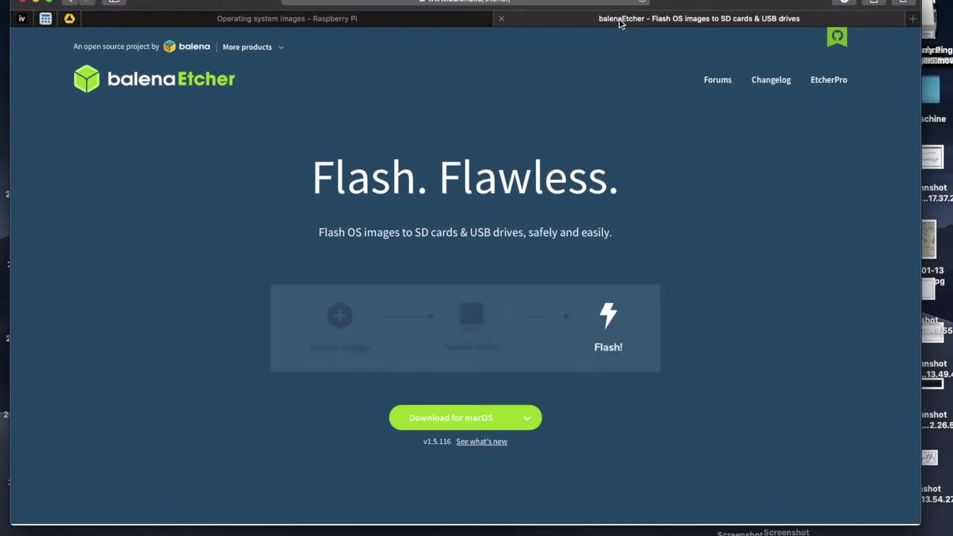
click(287, 19)
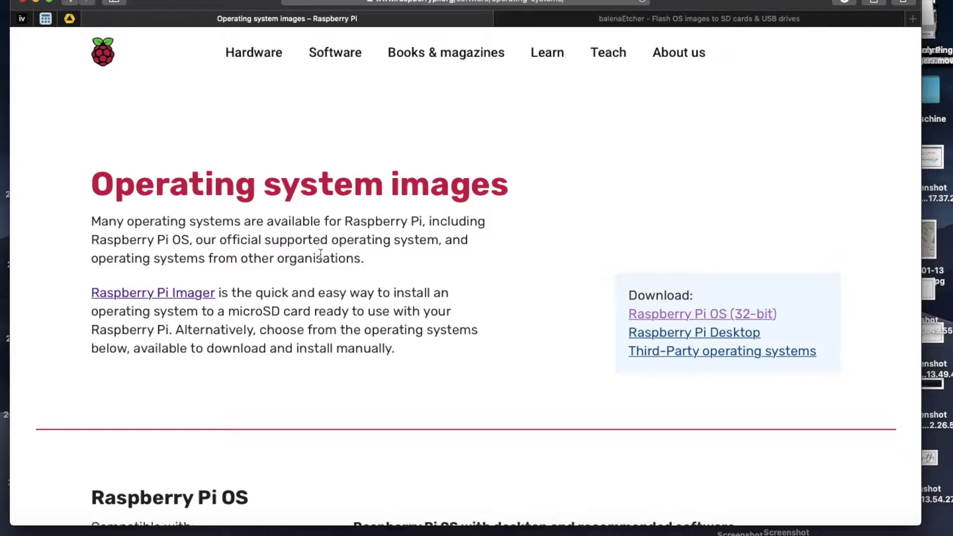
click(335, 65)
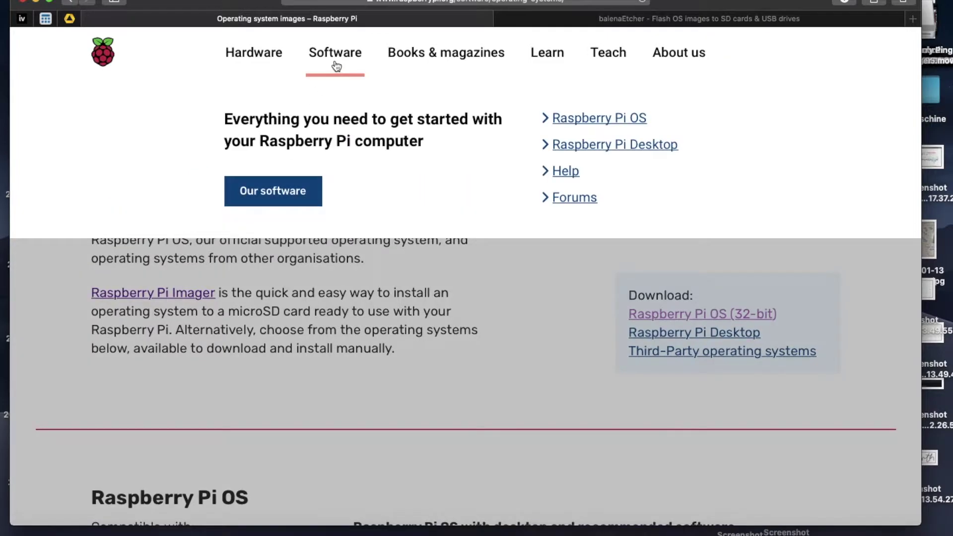
Download Raspberry Pi Imager for macOS (imager_1.6.1.dmg) and open the Downloads stack.
scroll(347, 232, down, 5)
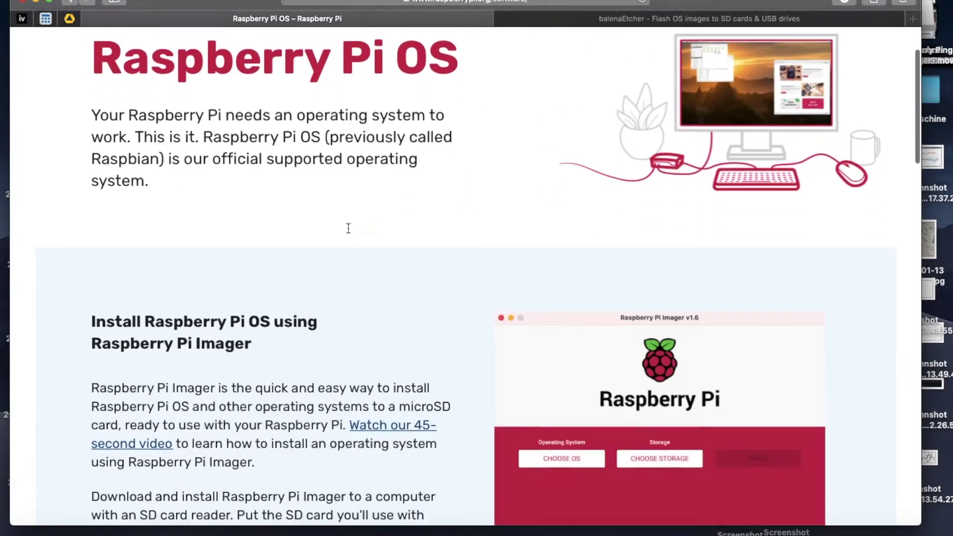
scroll(347, 228, down, 3)
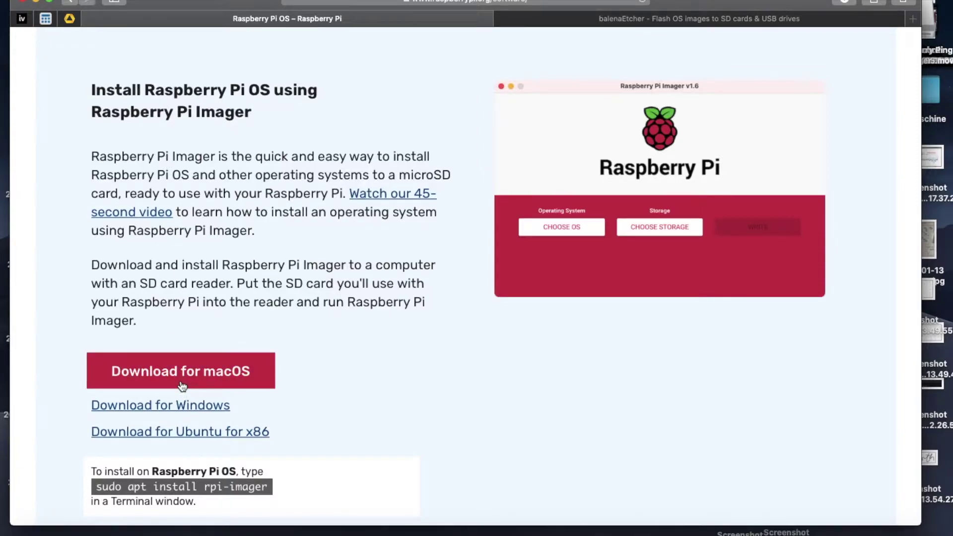
click(182, 381)
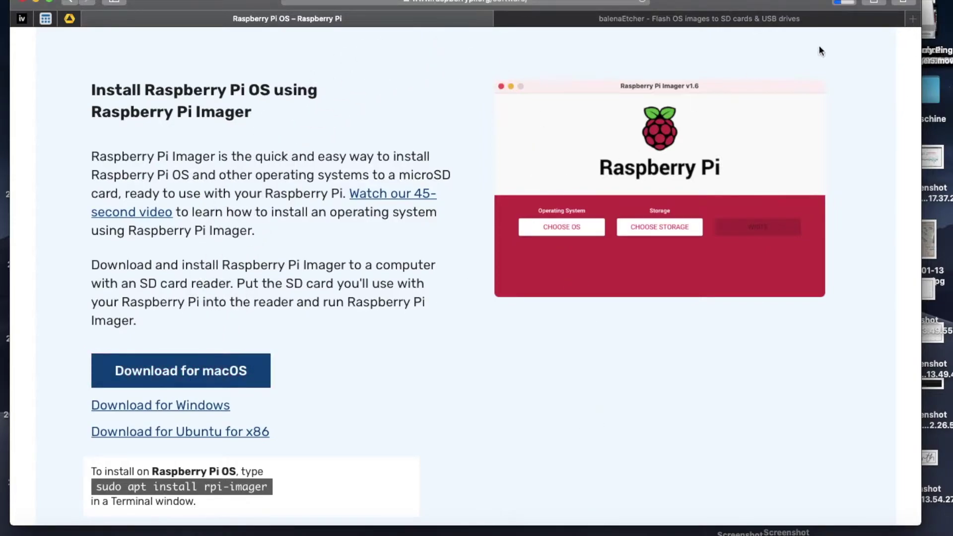
click(848, 1)
click(571, 454)
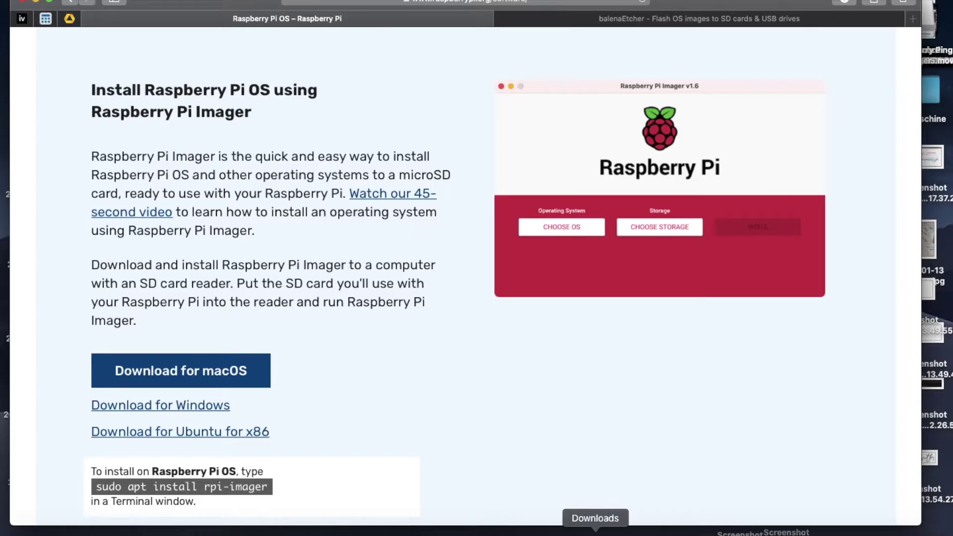
click(595, 527)
Open imager_1.6.1.dmg and drag Raspberry Pi Imager into the Applications folder.
click(600, 506)
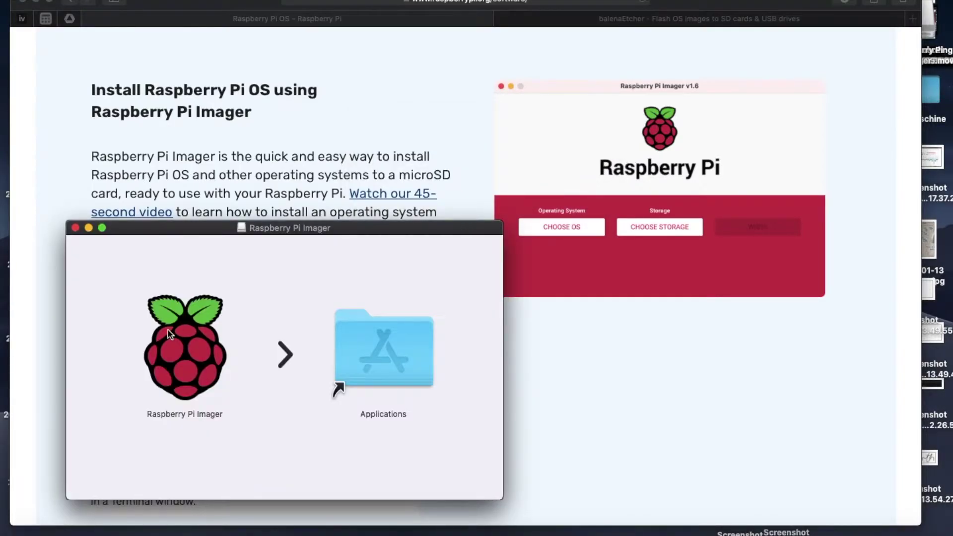
drag(189, 358, 366, 349)
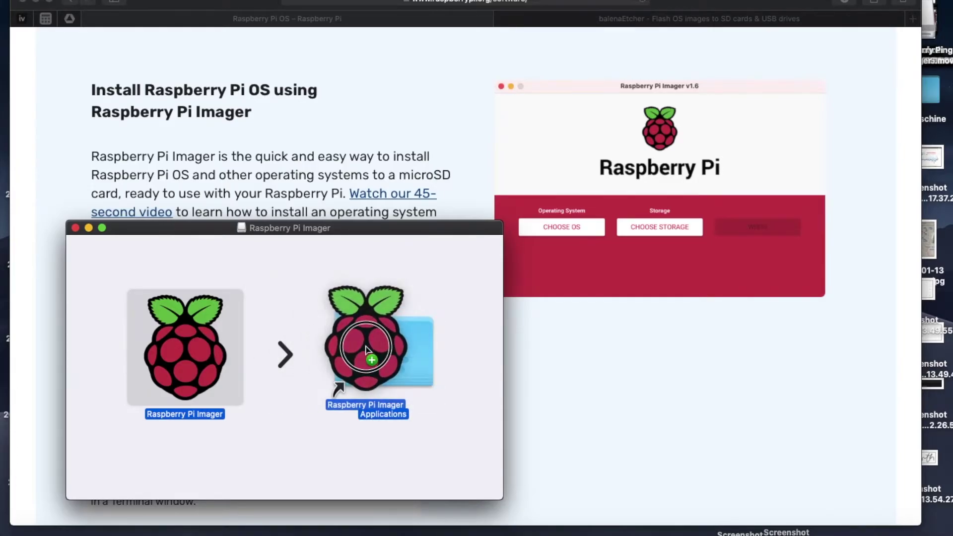
drag(366, 349, 377, 354)
key(F4)
Launch Imager, pick Raspberry Pi OS Full (32-bit) and the 31.9 GB Generic STORAGE DEVICE card, then confirm writing.
click(602, 449)
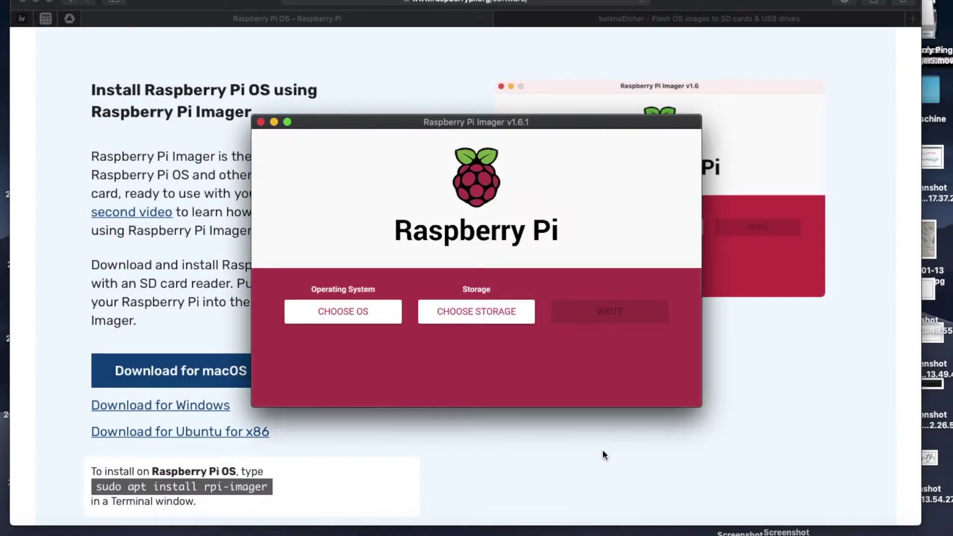
click(370, 313)
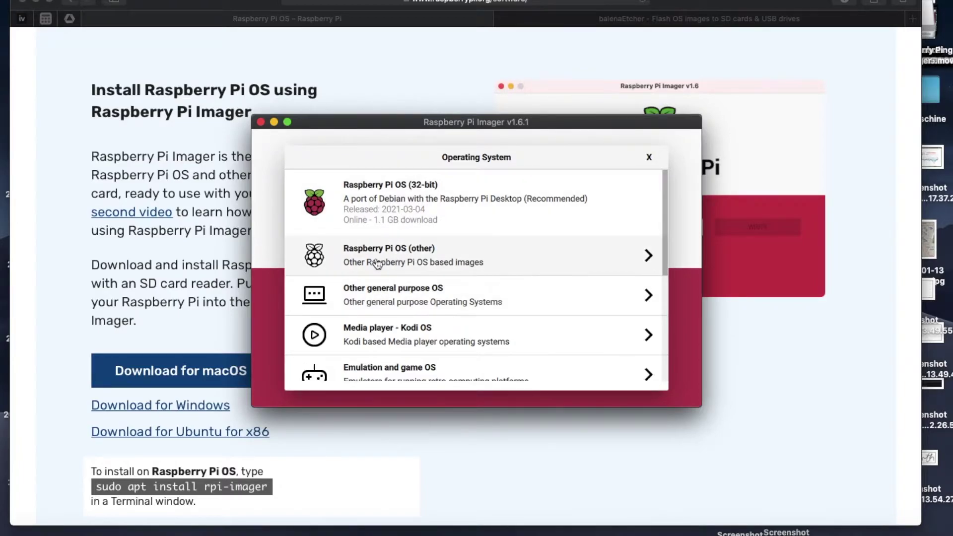
click(403, 262)
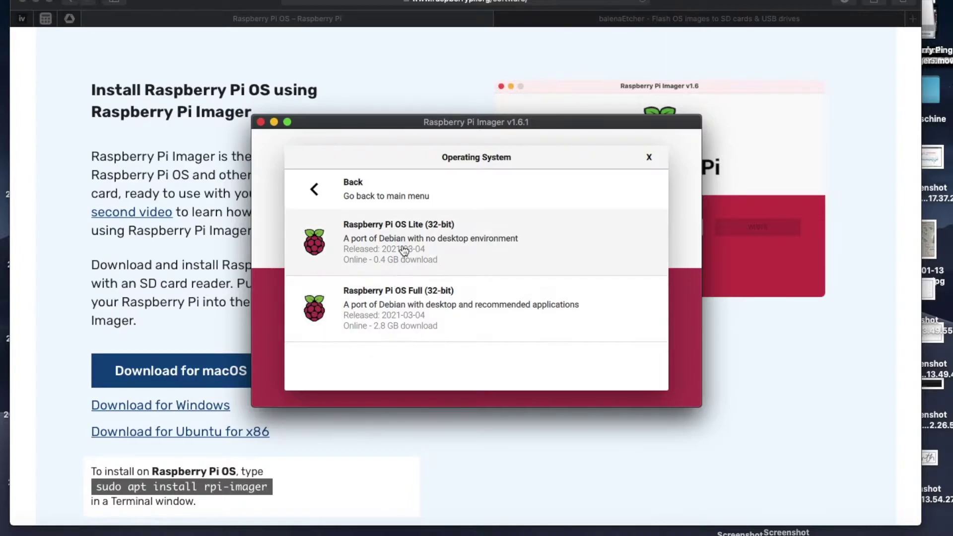
click(401, 308)
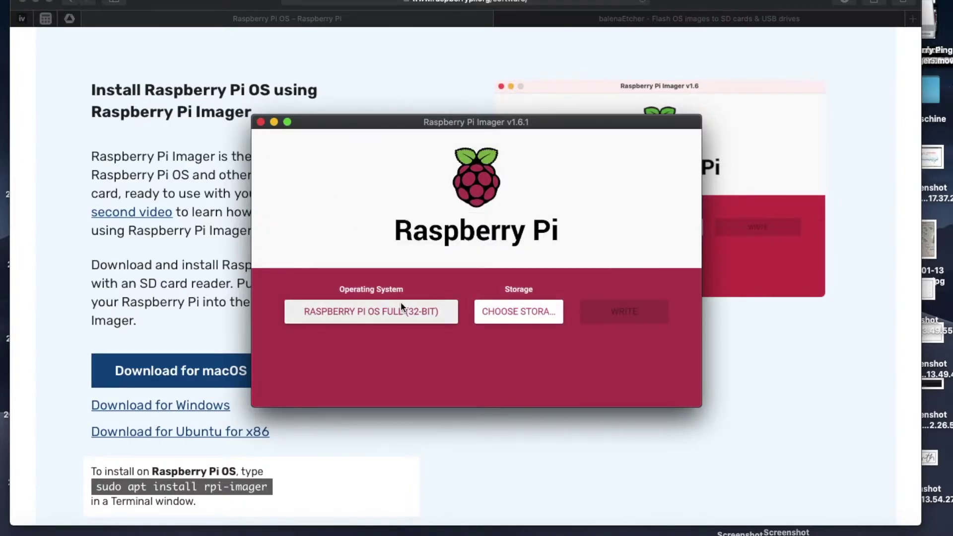
click(502, 315)
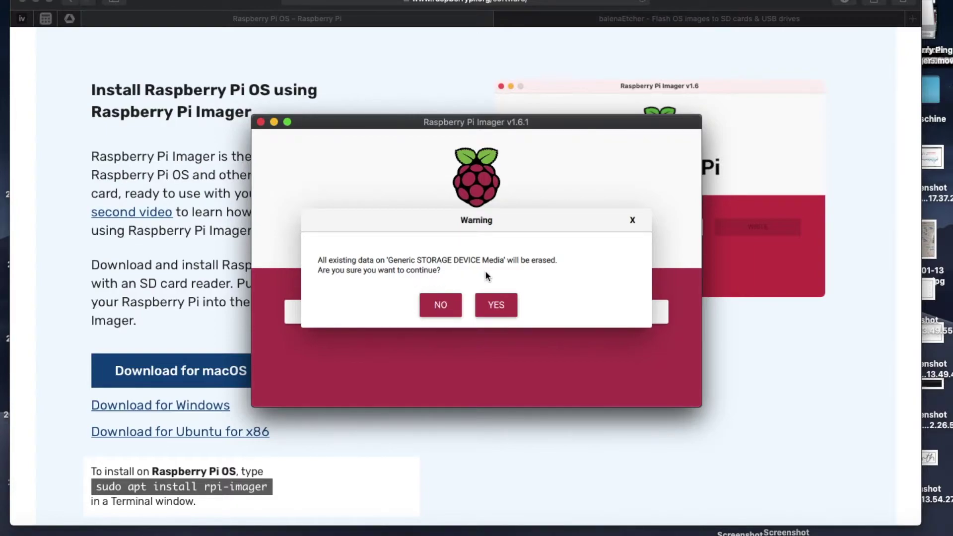
click(496, 304)
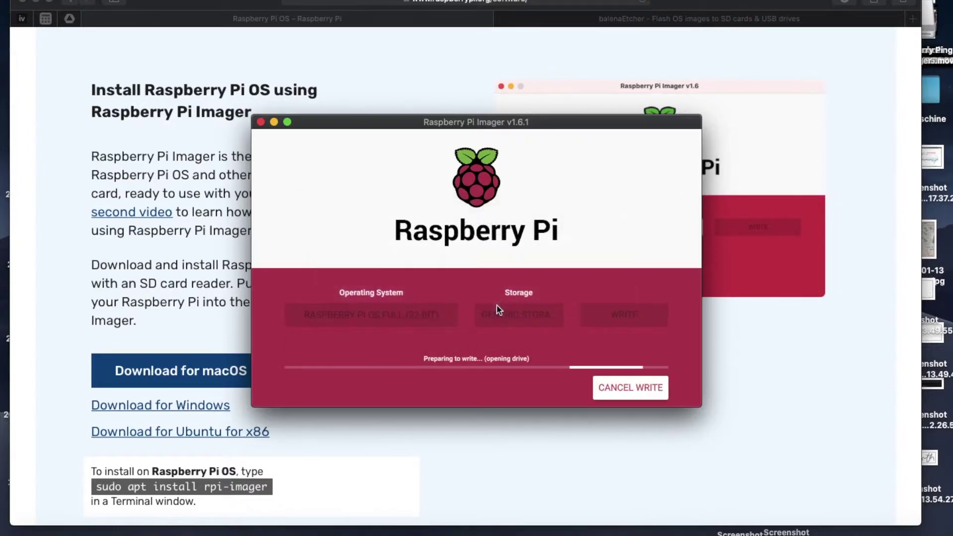
Enter the macOS account password to authorise writing, then close the Raspberry Pi Imager window.
text(***)
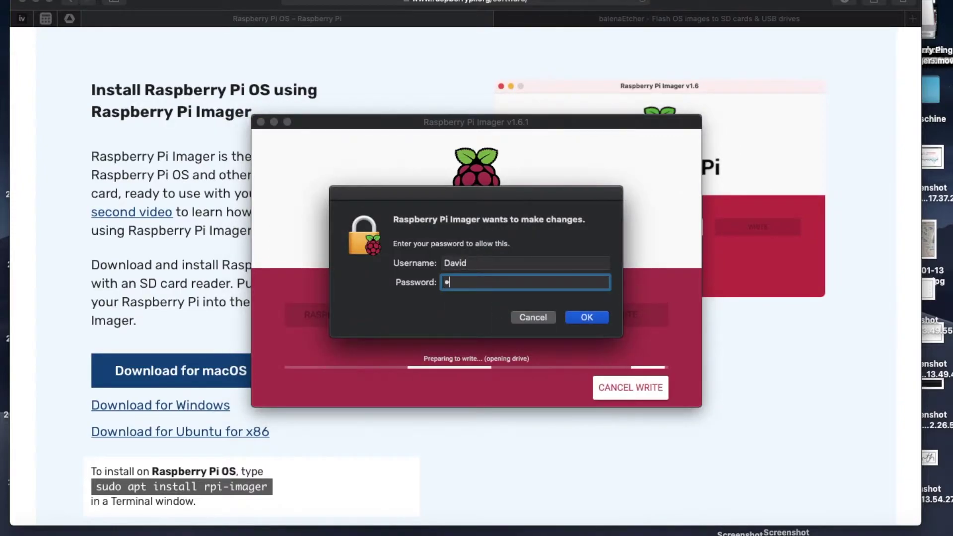
key(Return)
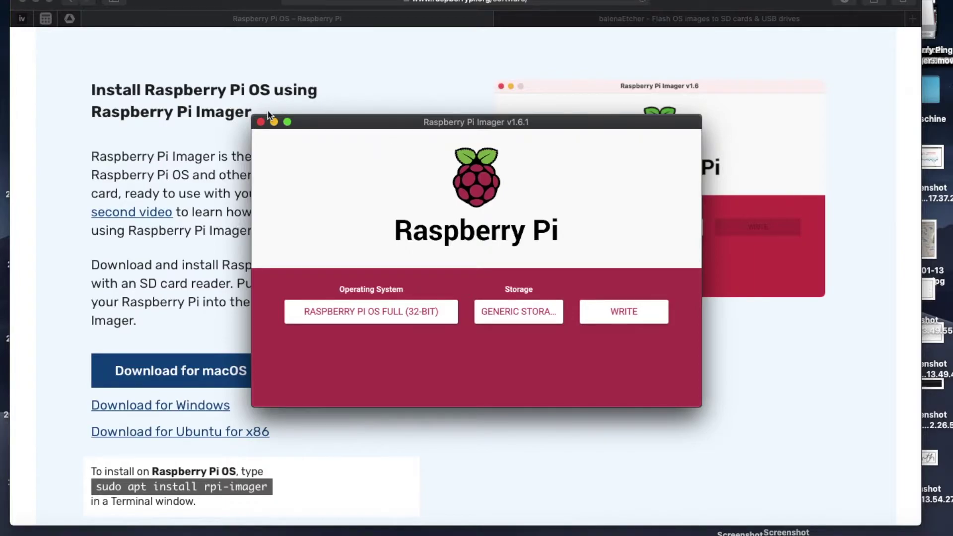
click(260, 121)
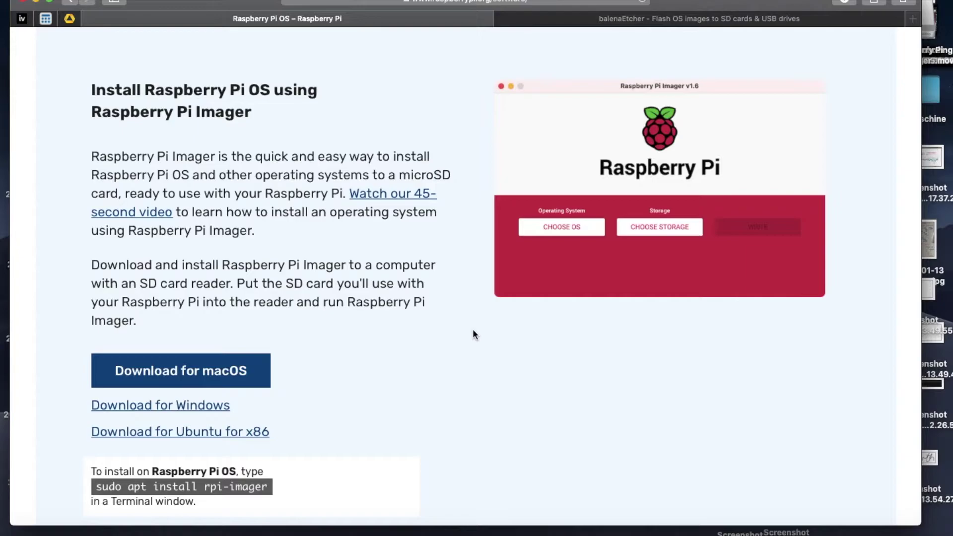
Switch to the balenaEtcher tab, then minimise Safari to reveal the balenaEtcher app.
click(551, 19)
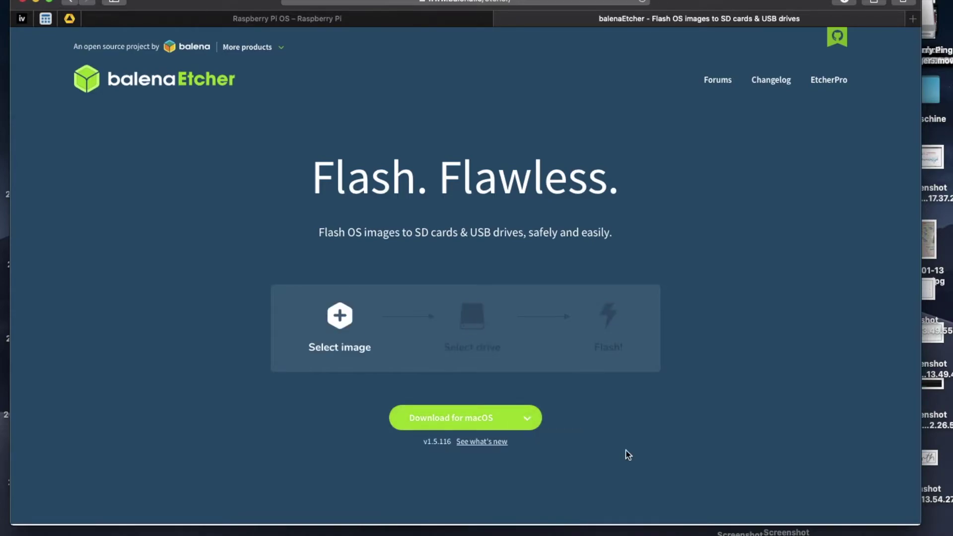
click(36, 1)
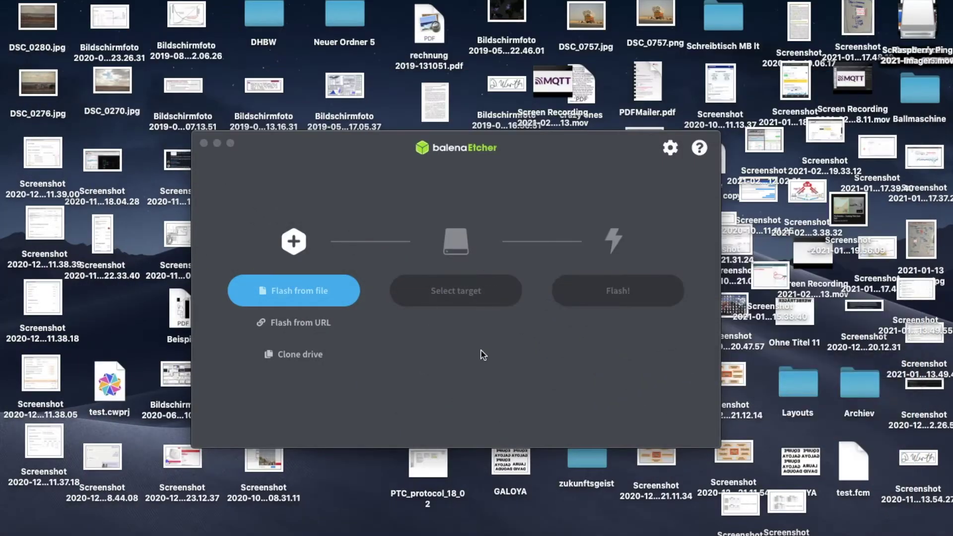
Load 2021-01-11-raspios-buster-armhf-full.img as the source image, found by searching '.img'.
click(314, 297)
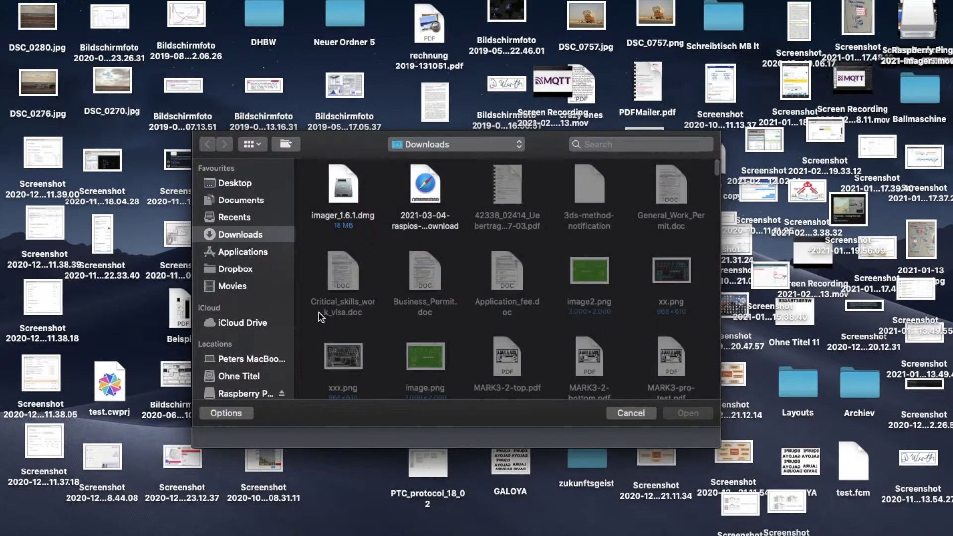
click(624, 143)
text(.img)
click(336, 223)
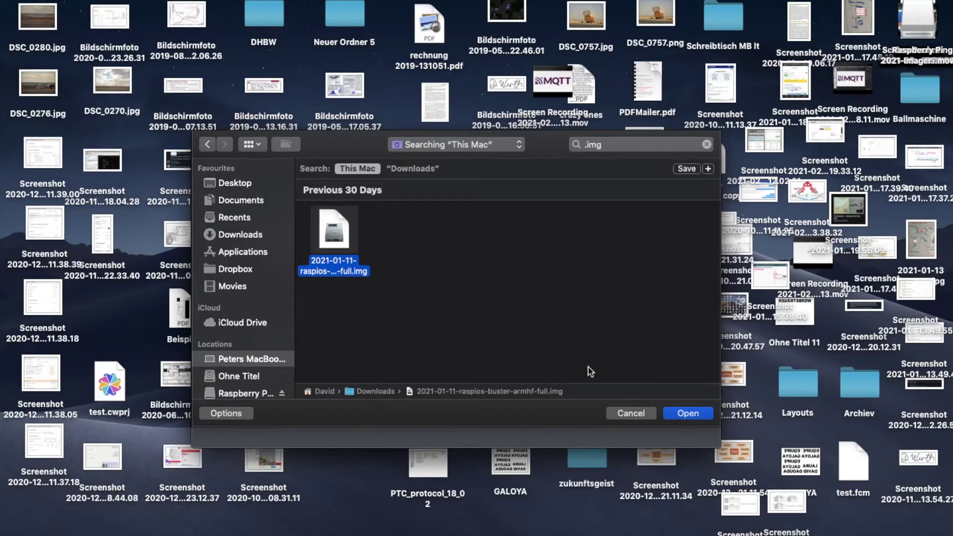
click(692, 414)
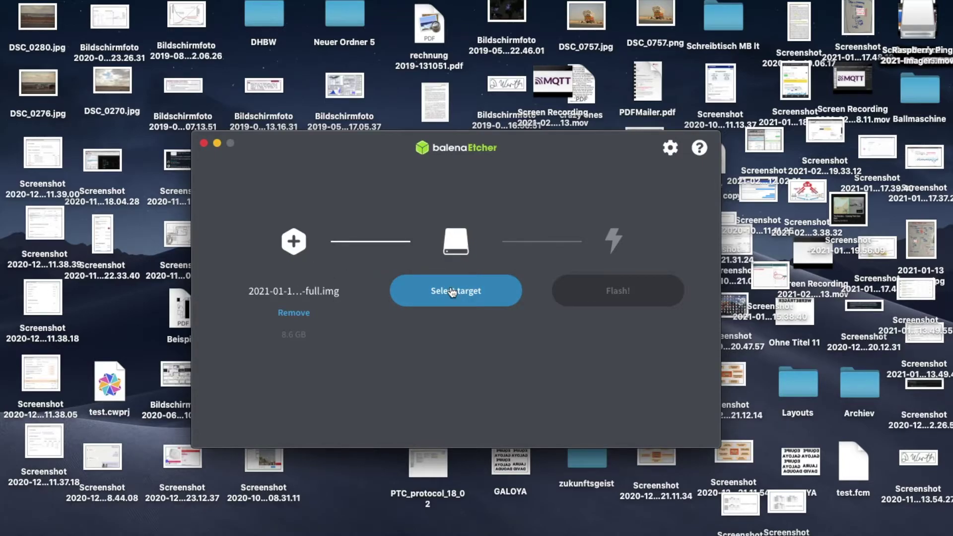
Select the 31.9 GB Generic STORAGE DEVICE Media card as the flash target.
click(450, 287)
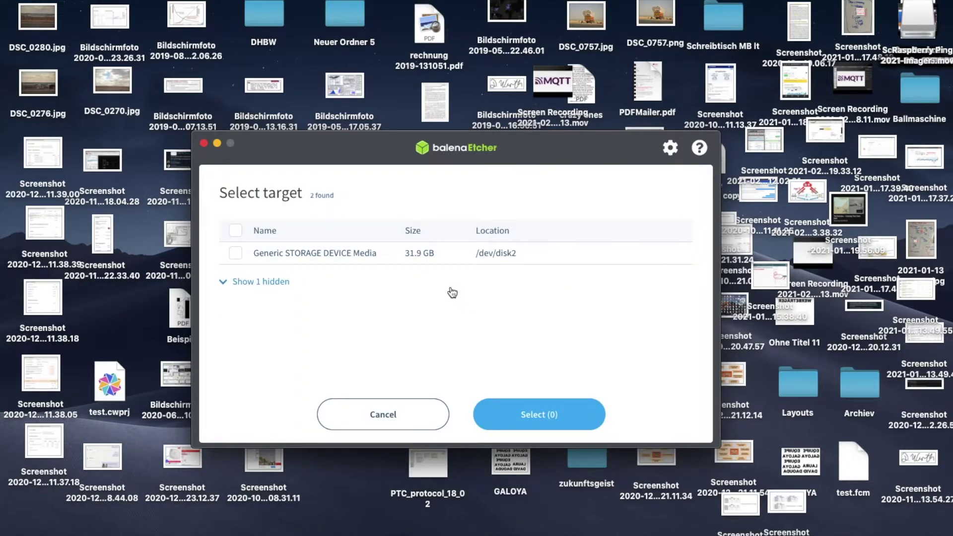
click(237, 255)
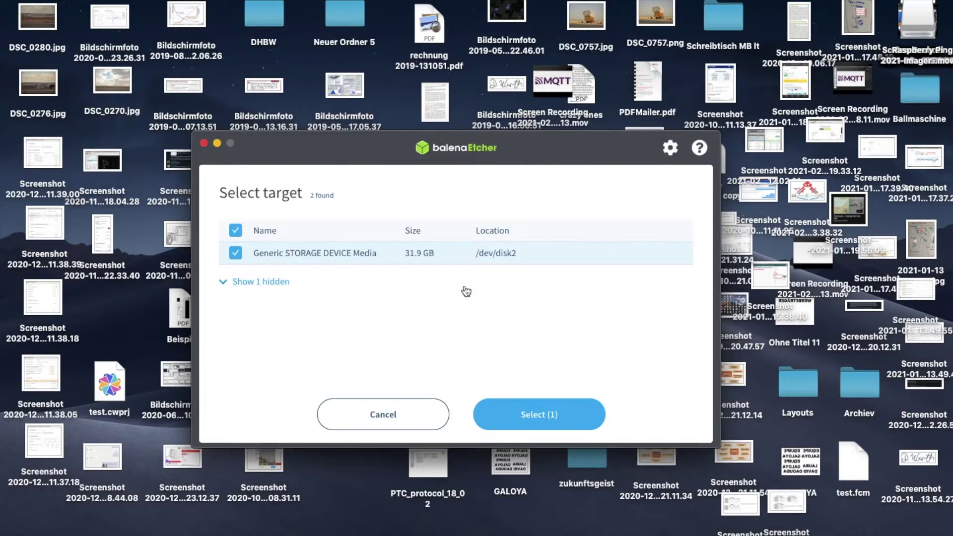
click(545, 412)
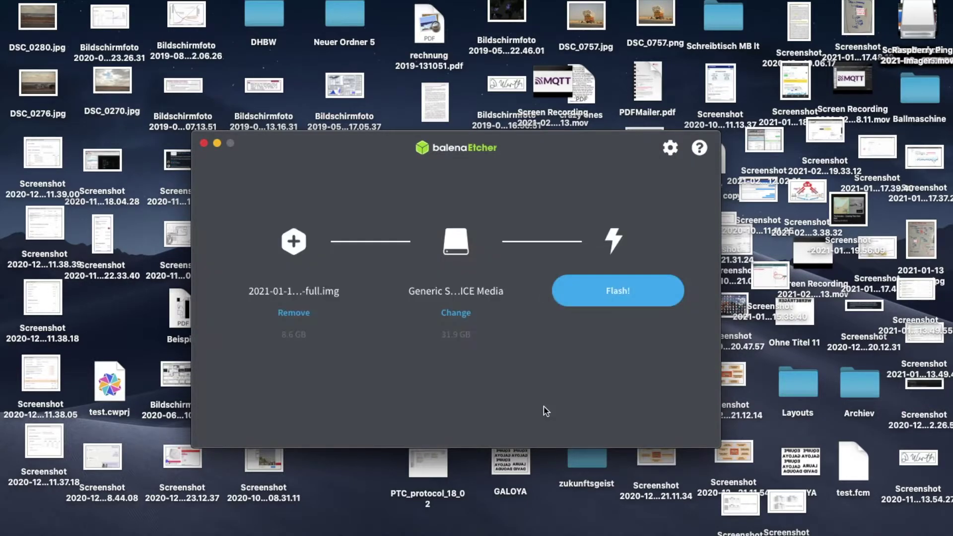
Start flashing and grant privileged access with the account password.
click(610, 293)
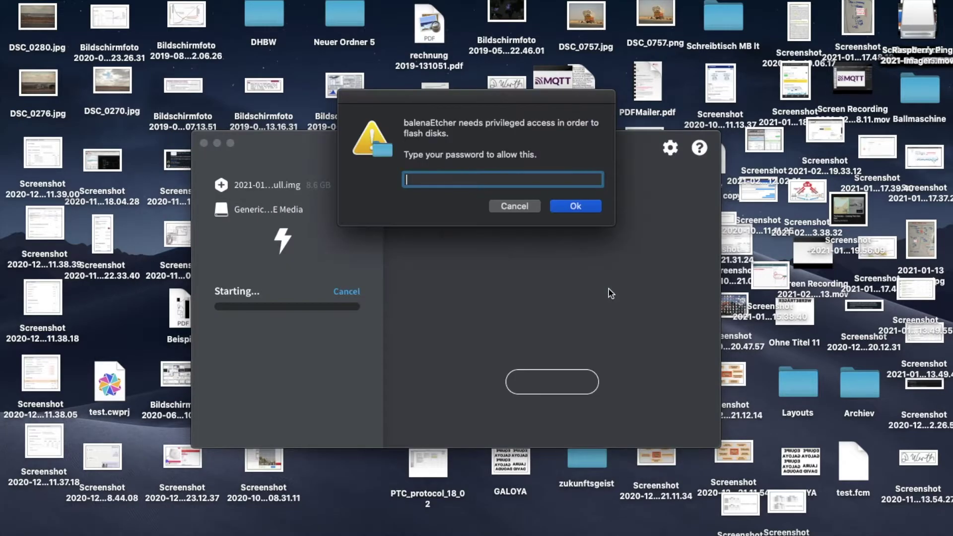
text(*****)
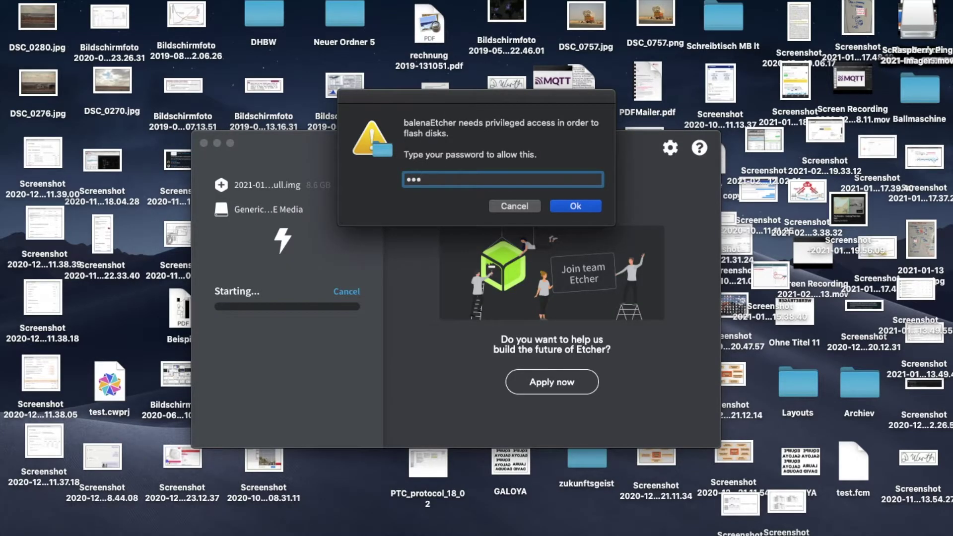
key(Return)
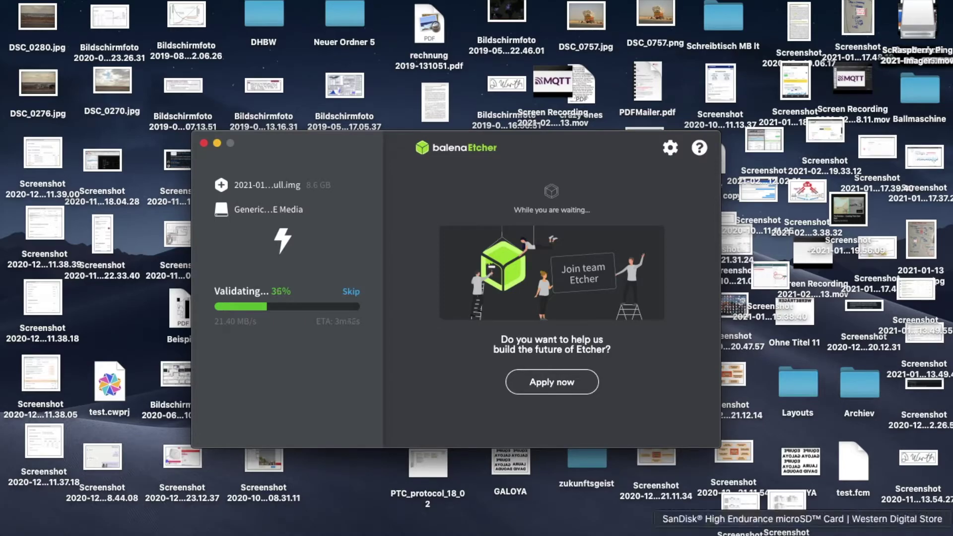
Return to the SanDisk High Endurance store page and highlight its 'up to 20,000 hours' recording claim.
click(856, 531)
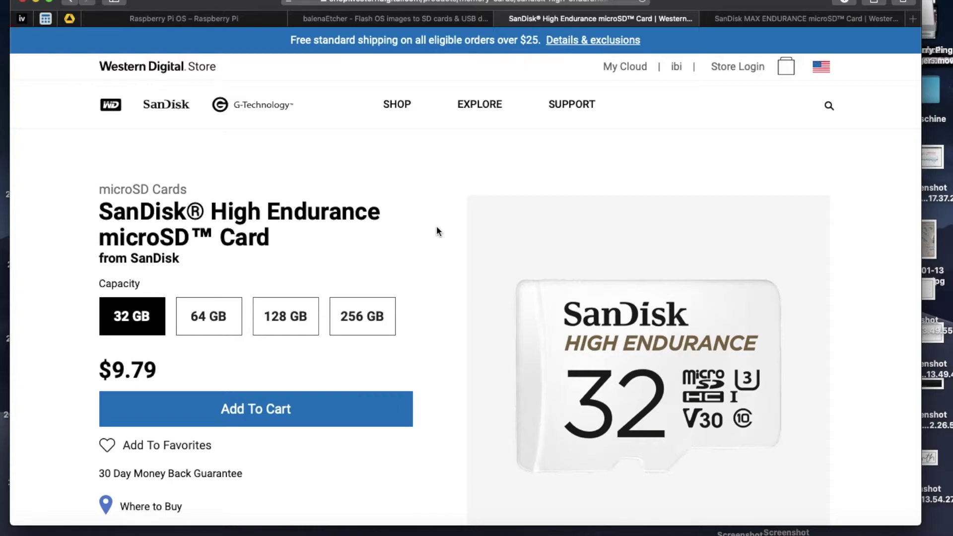
scroll(437, 228, down, 5)
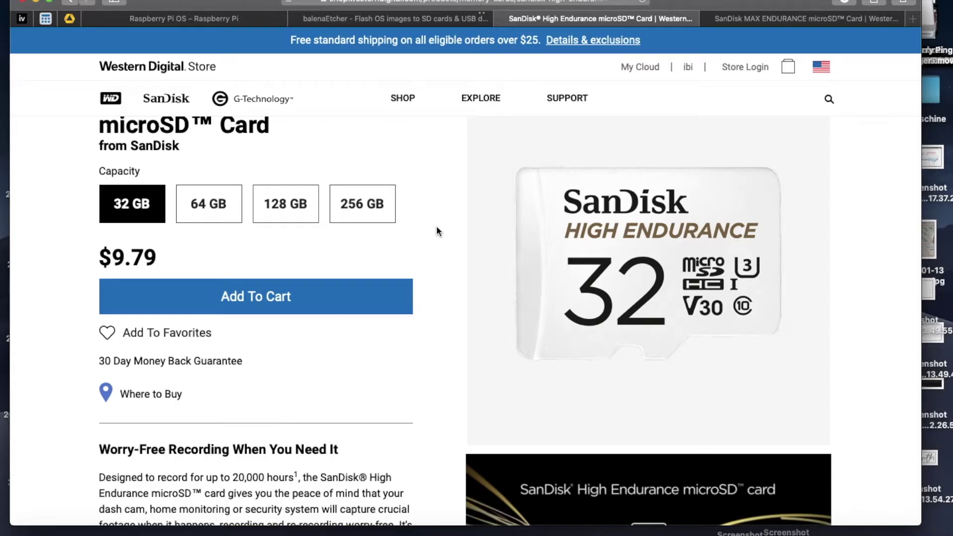
scroll(437, 229, down, 7)
drag(232, 324, 299, 323)
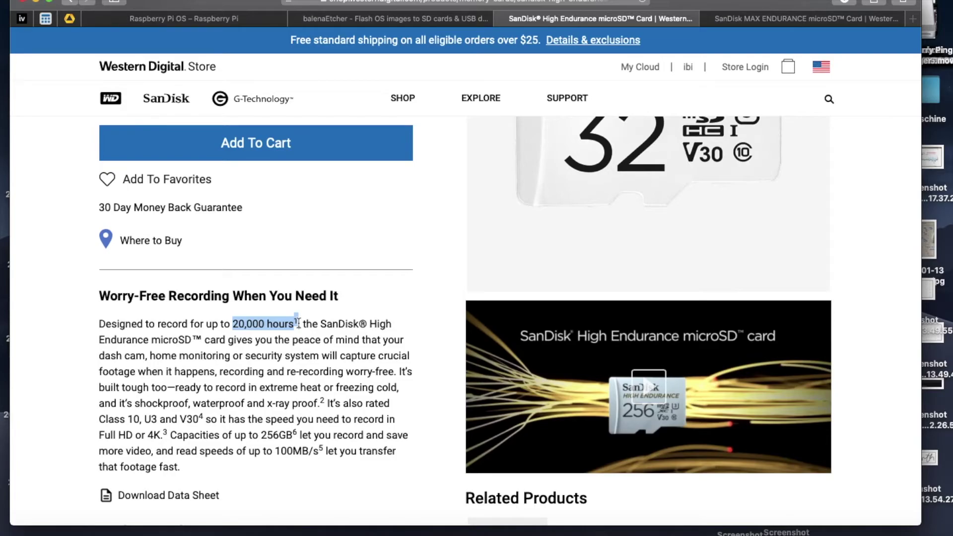
Switch to the MAX ENDURANCE card's page and highlight its 120,000-hours figure in the description.
click(751, 19)
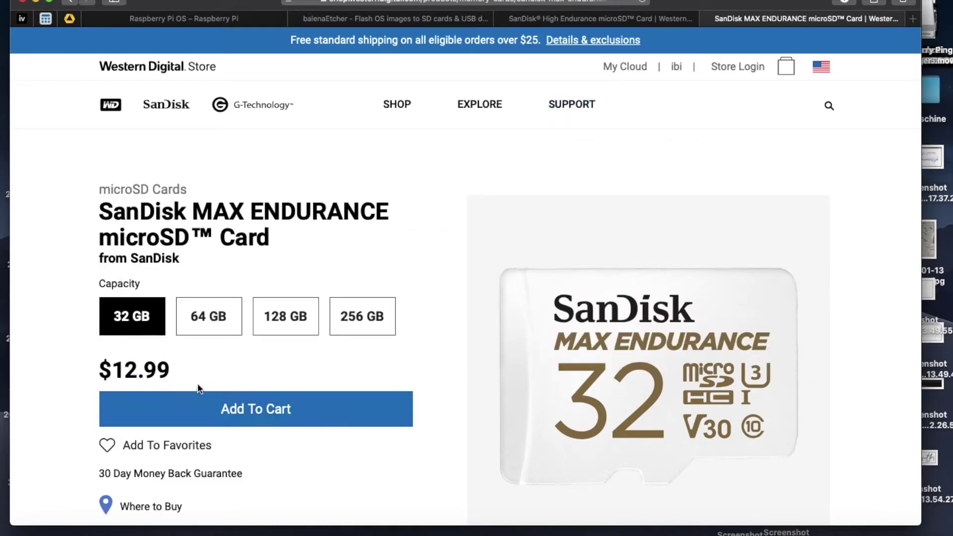
scroll(404, 345, down, 6)
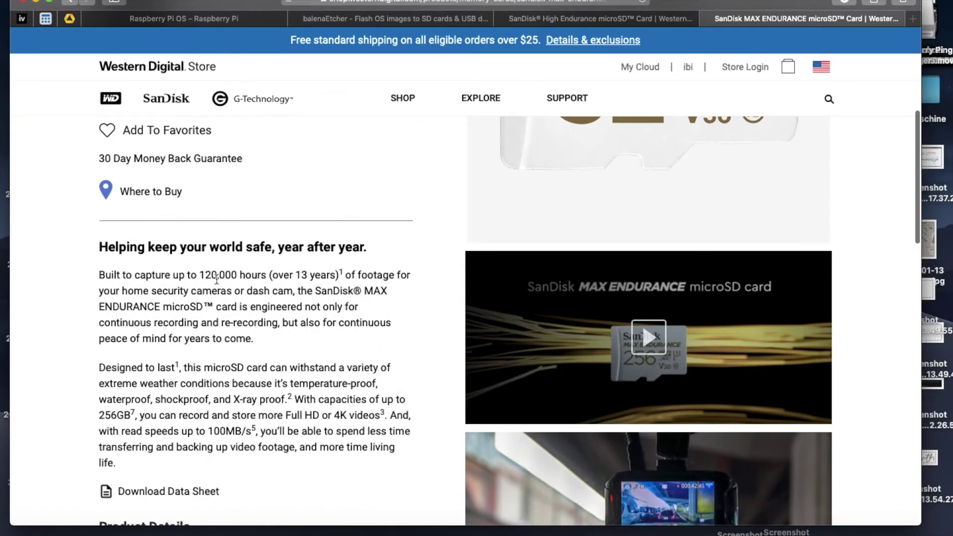
drag(198, 274, 261, 273)
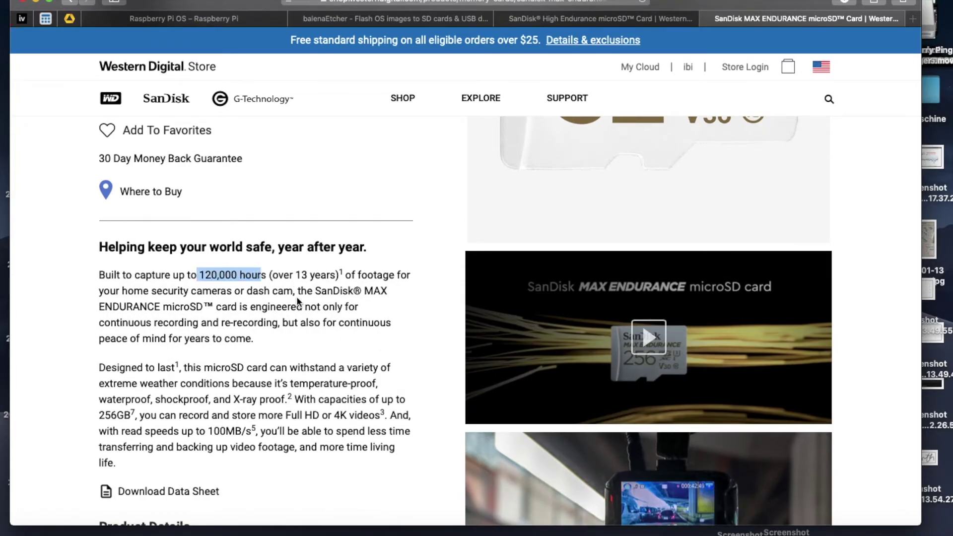
click(298, 301)
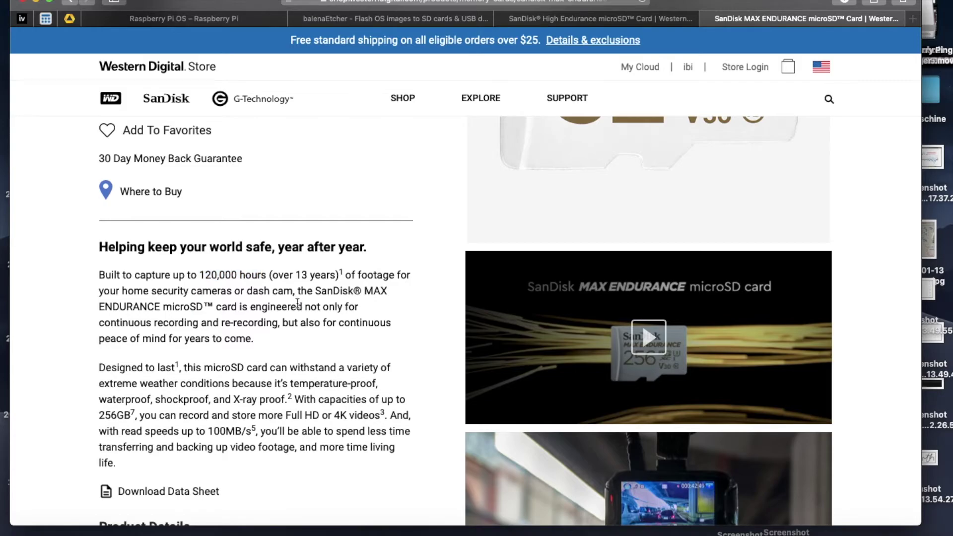
scroll(298, 303, down, 3)
scroll(297, 305, up, 2)
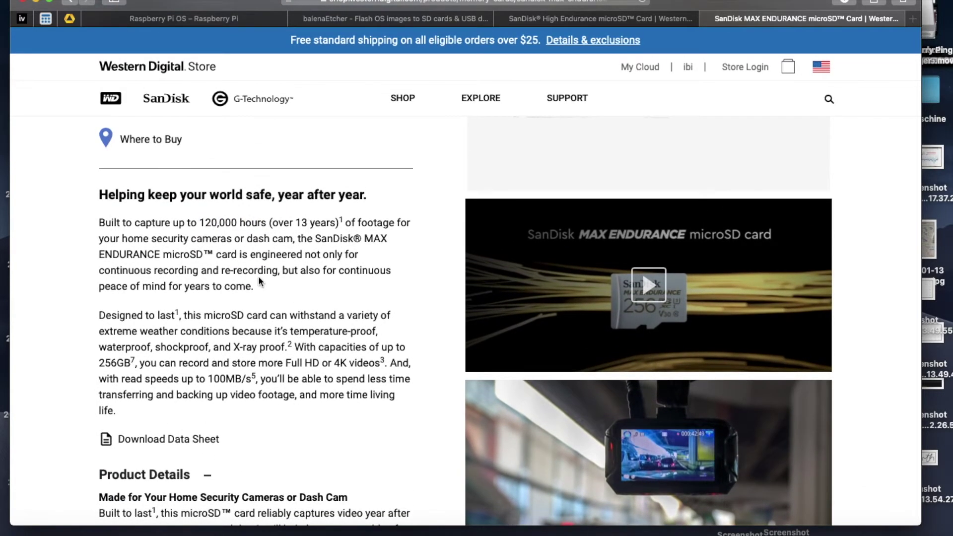
Recheck the High Endurance card's 20,000-hours claim, then return to the MAX ENDURANCE page.
click(600, 19)
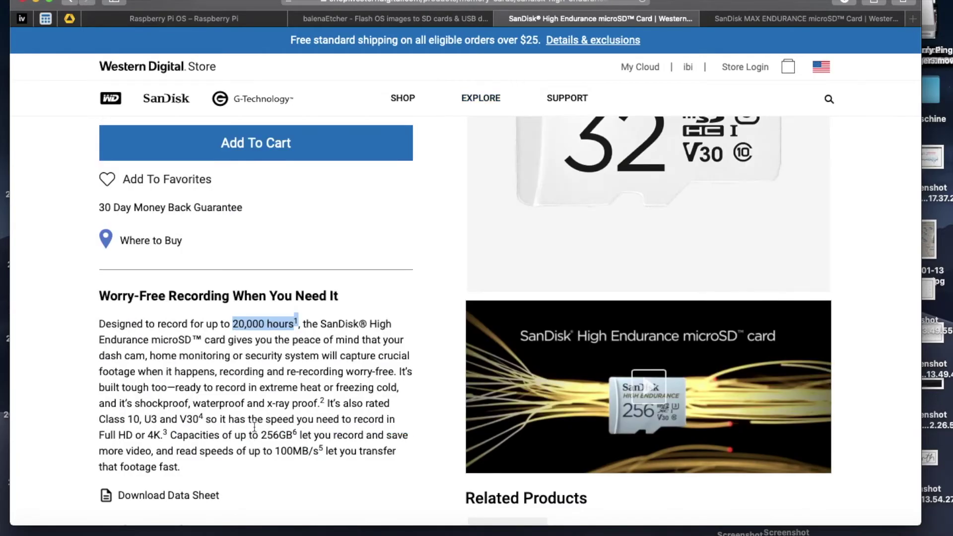
click(258, 368)
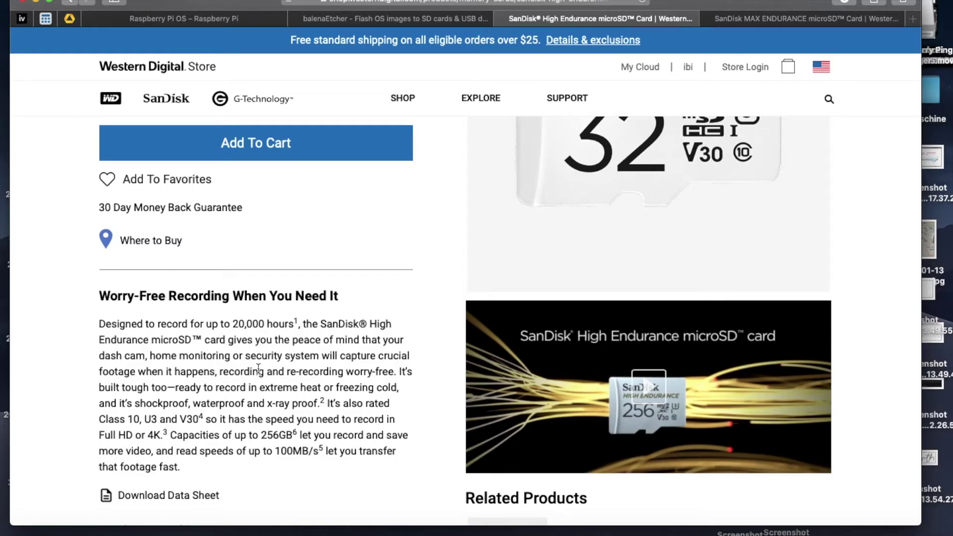
scroll(281, 391, down, 3)
scroll(281, 391, up, 8)
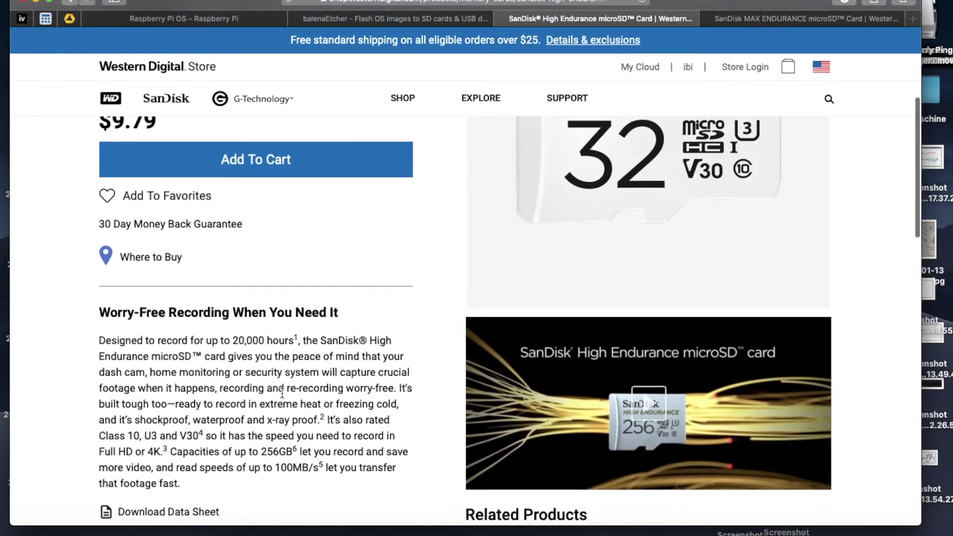
scroll(283, 396, down, 3)
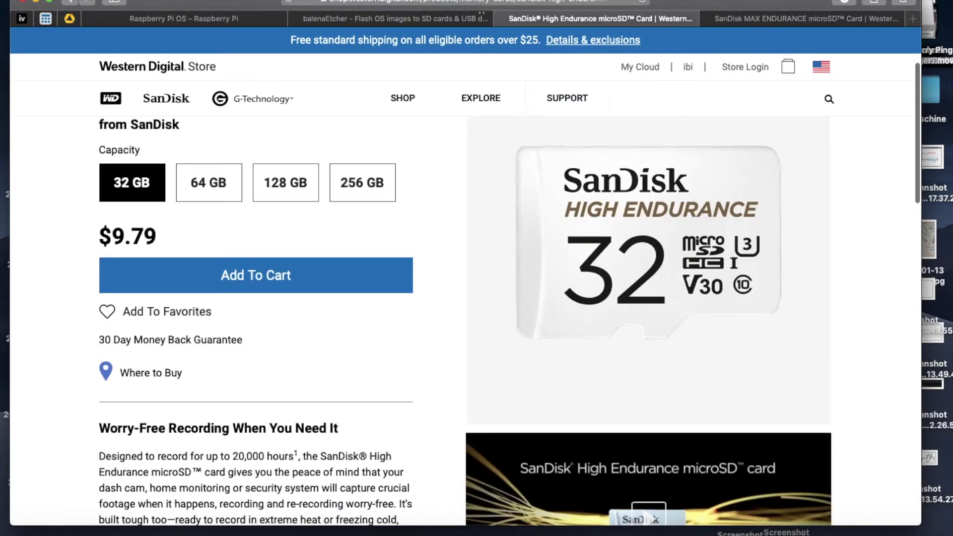
click(760, 19)
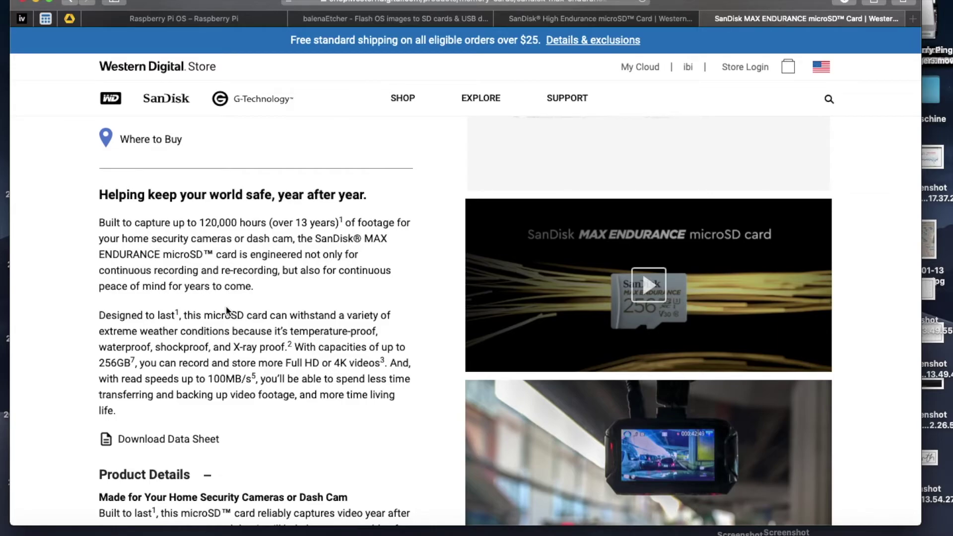
key(F4)
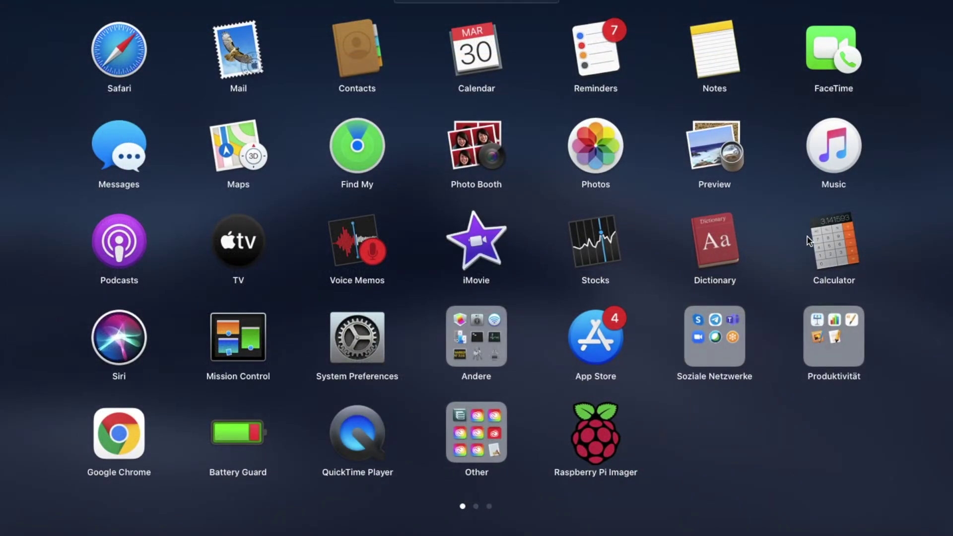
click(302, 302)
click(132, 448)
click(163, 449)
click(156, 486)
click(156, 487)
click(157, 487)
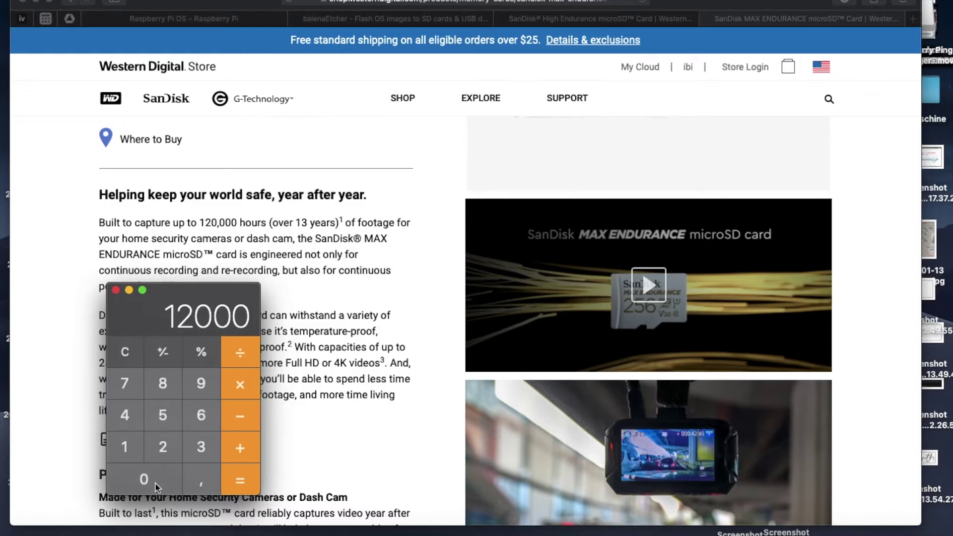
click(157, 487)
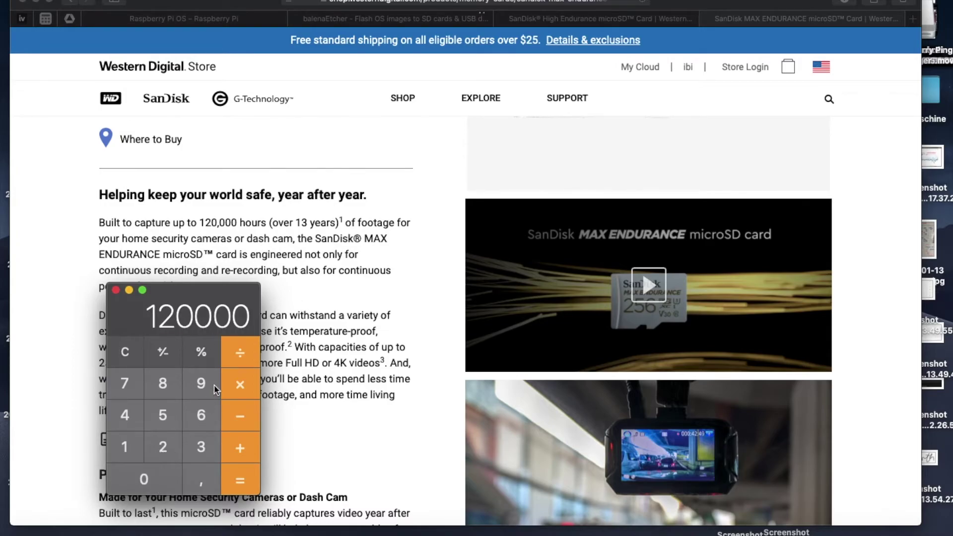
click(236, 358)
text(24)
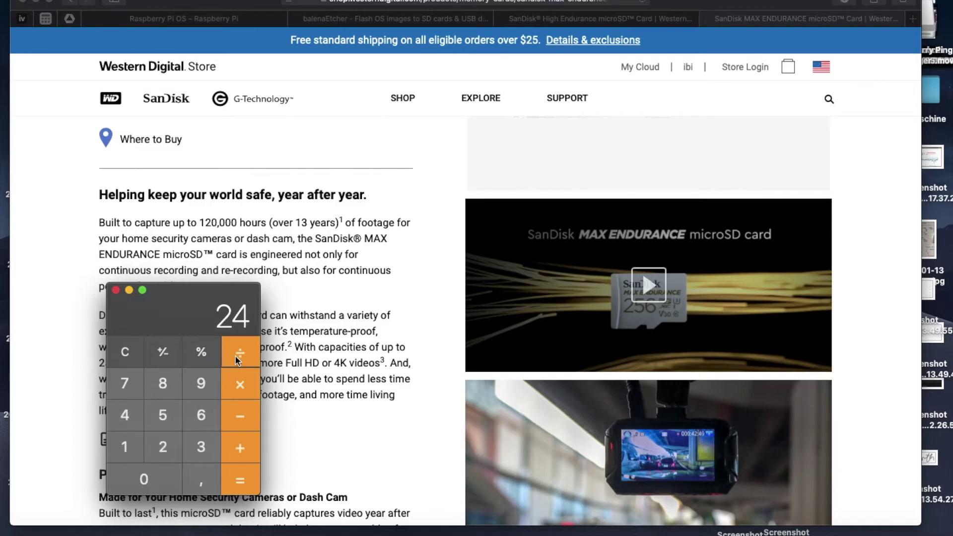
key(Return)
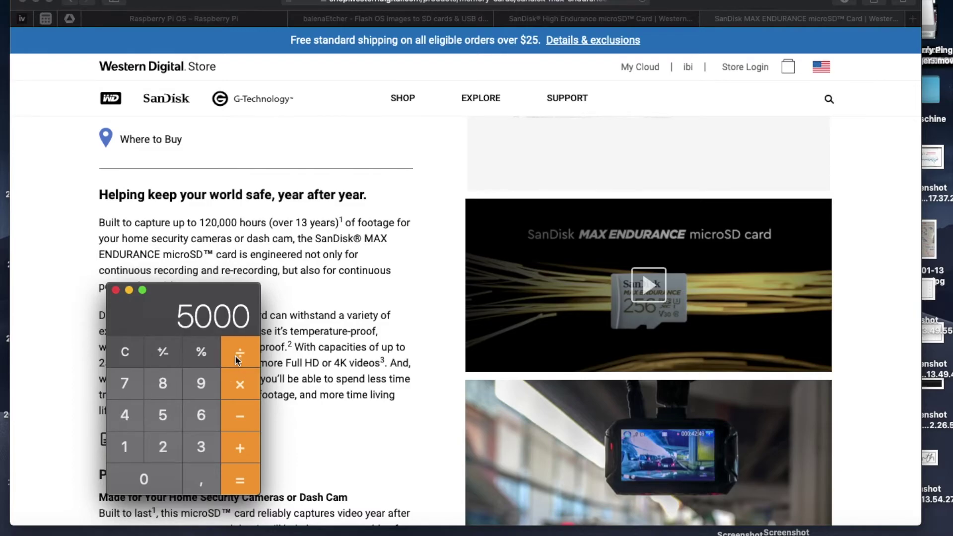
click(235, 358)
click(202, 449)
click(200, 422)
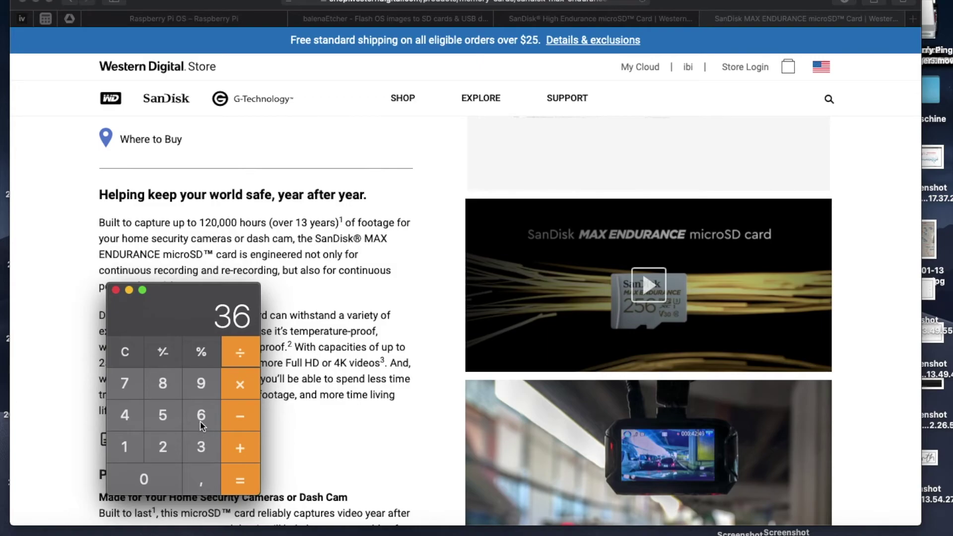
click(168, 421)
click(250, 485)
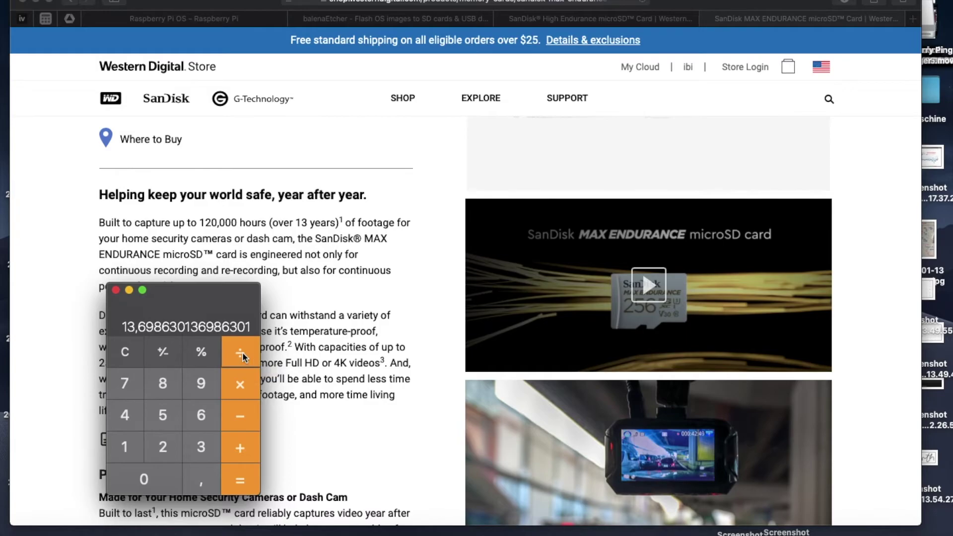
click(203, 417)
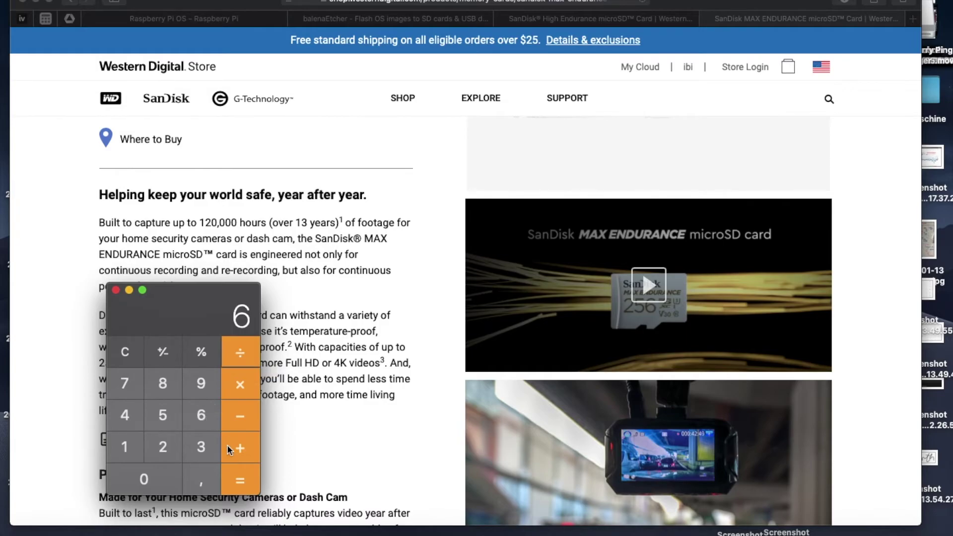
click(244, 481)
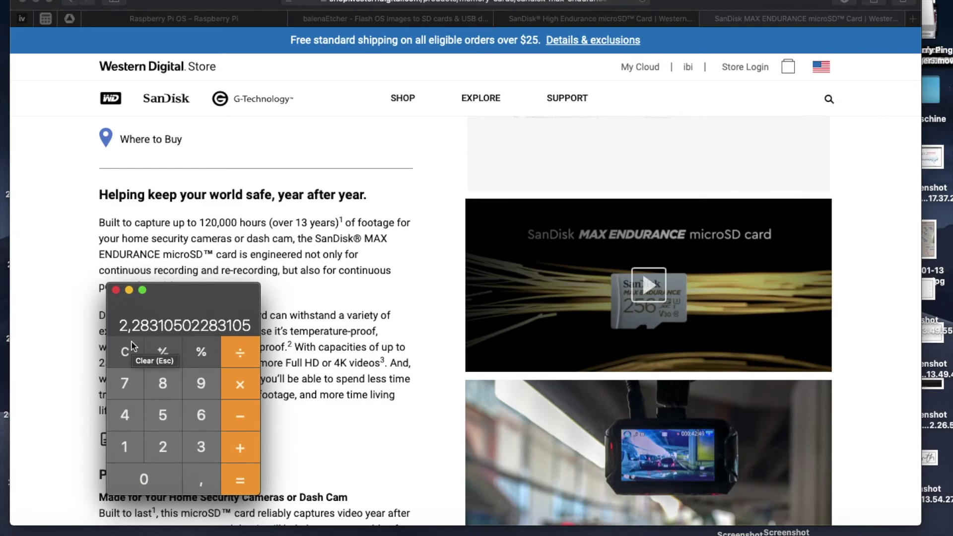
click(115, 289)
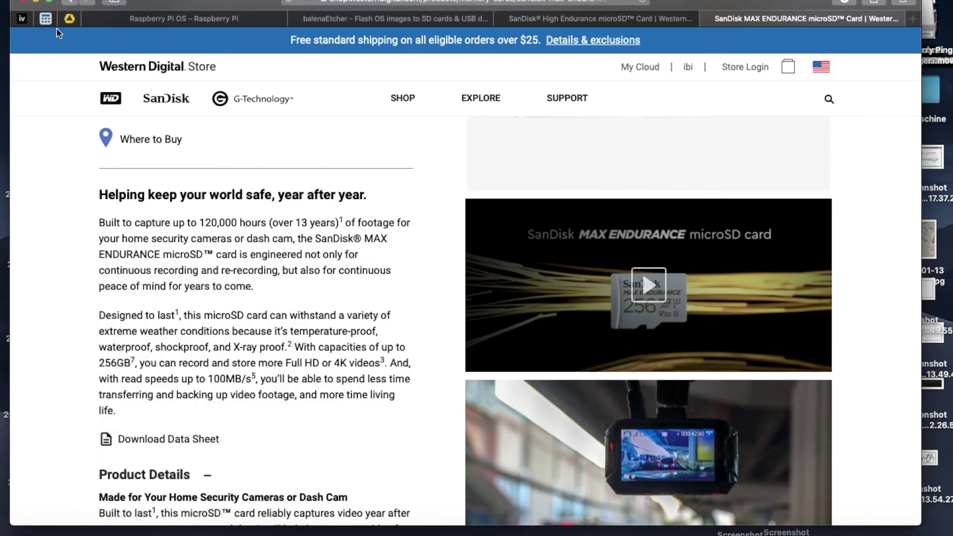
Minimize Safari to reveal balenaEtcher reporting Flash Complete with 1 successful target.
click(36, 2)
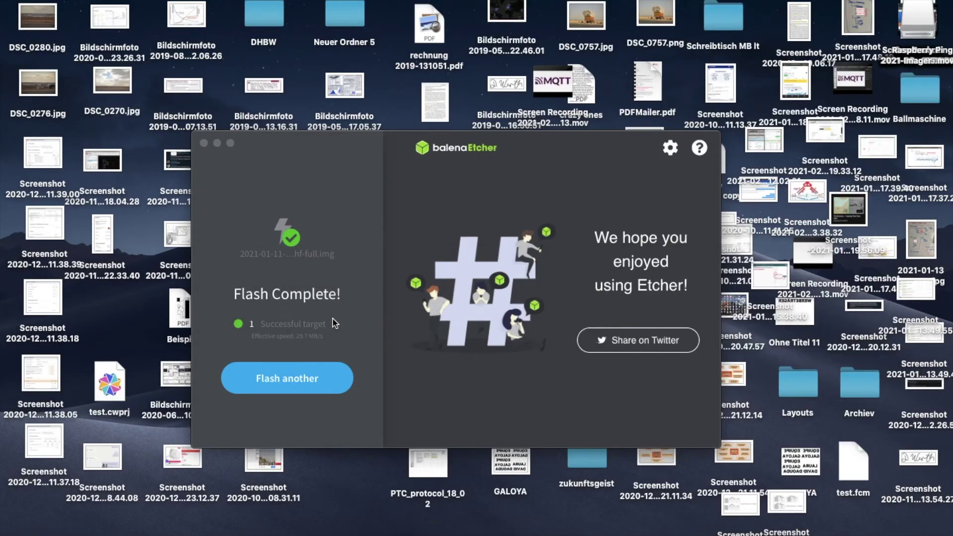